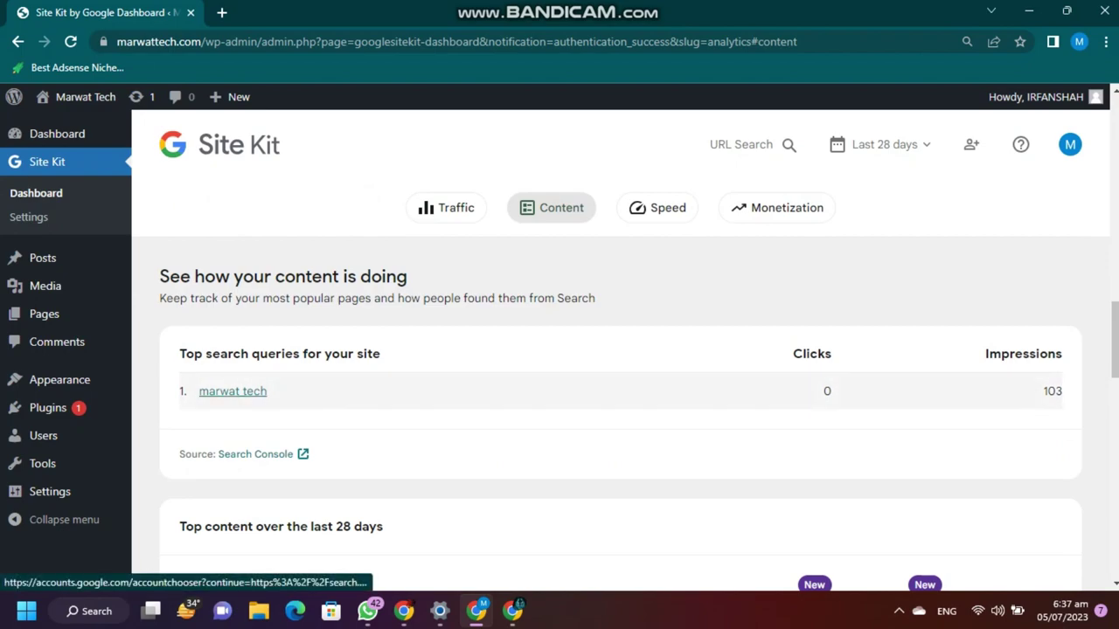
- Run a Google search for the site's top search query, "marwat tech", from the Site Kit content report
{"action": "left_click_drag", "start_coordinate": [270, 392], "coordinate": [199, 391]}
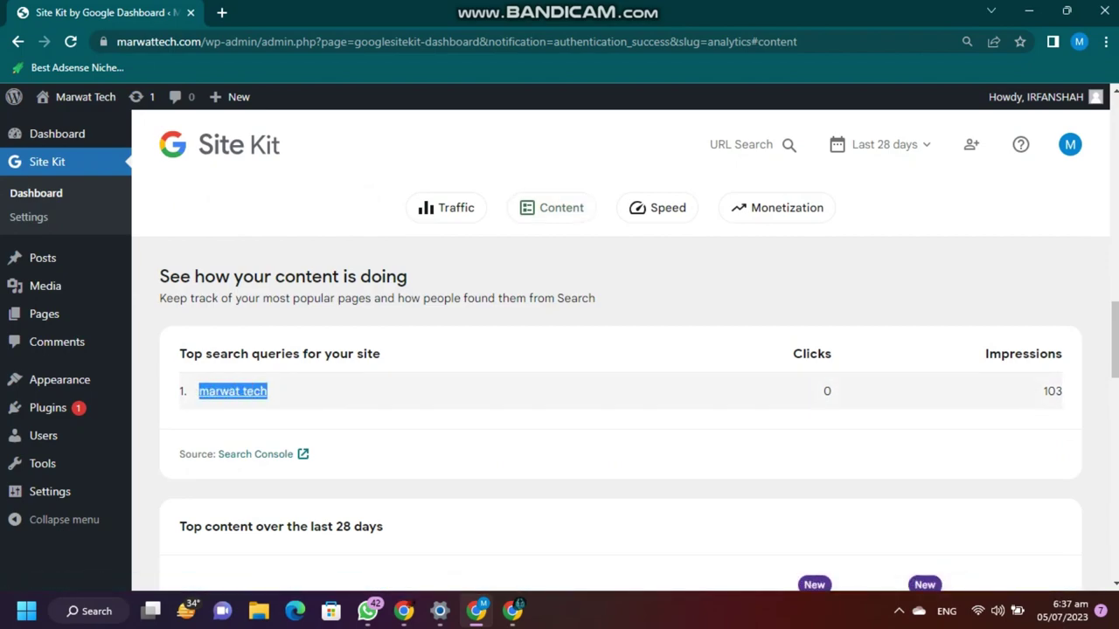
{"action": "right_click", "coordinate": [215, 391]}
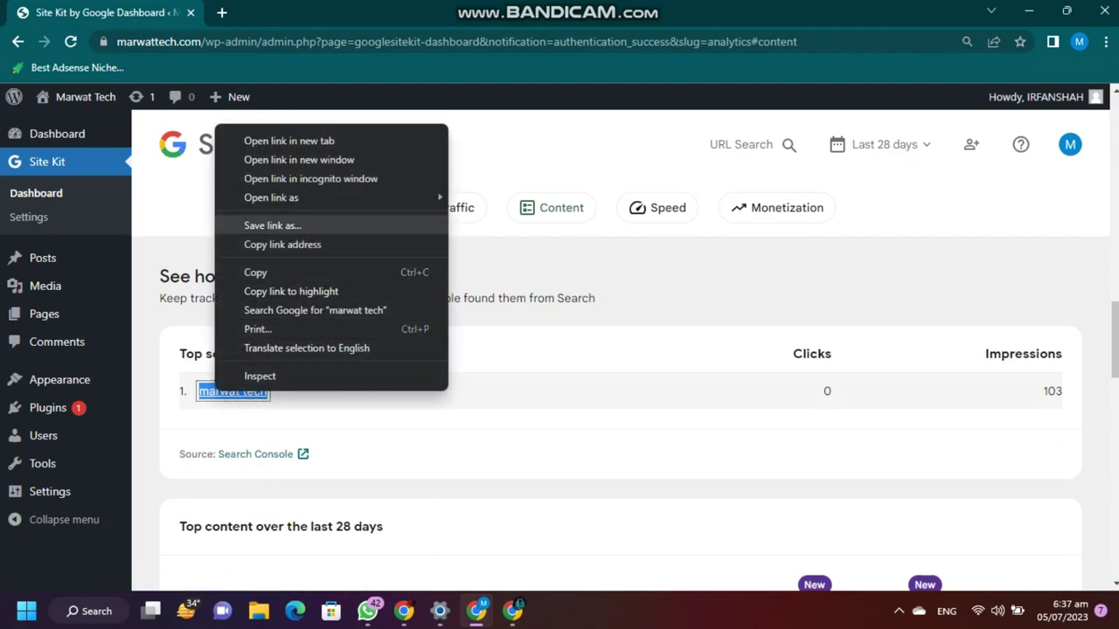
{"action": "left_click", "coordinate": [315, 311]}
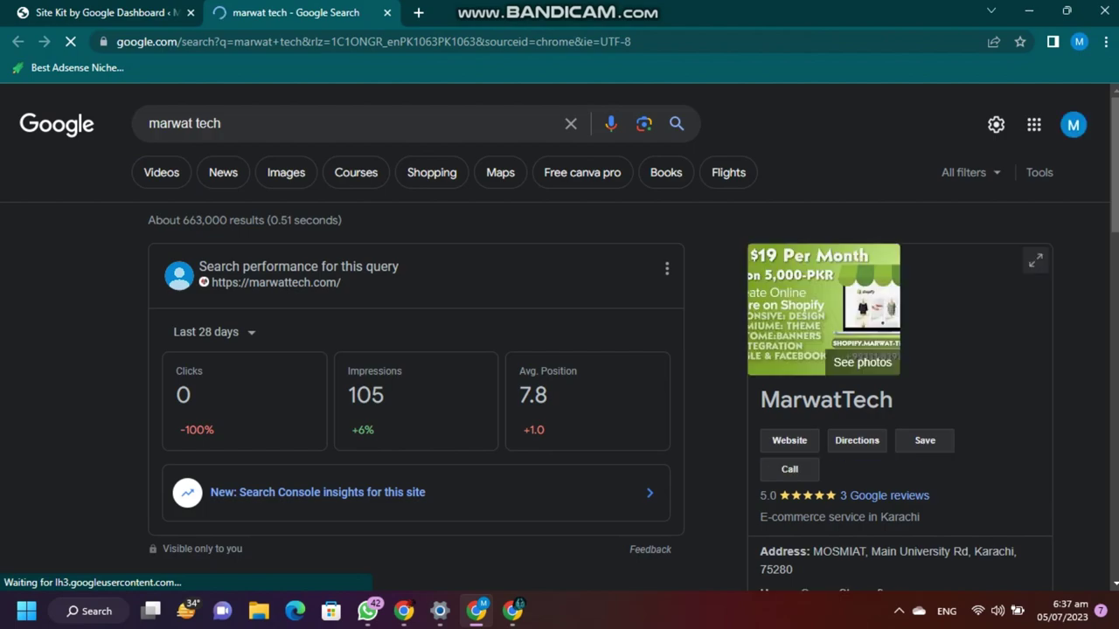
- Examine the Google results for "marwat tech" to find where the marwattech.com pages are listed
{"action": "left_click_drag", "start_coordinate": [340, 282], "coordinate": [214, 283]}
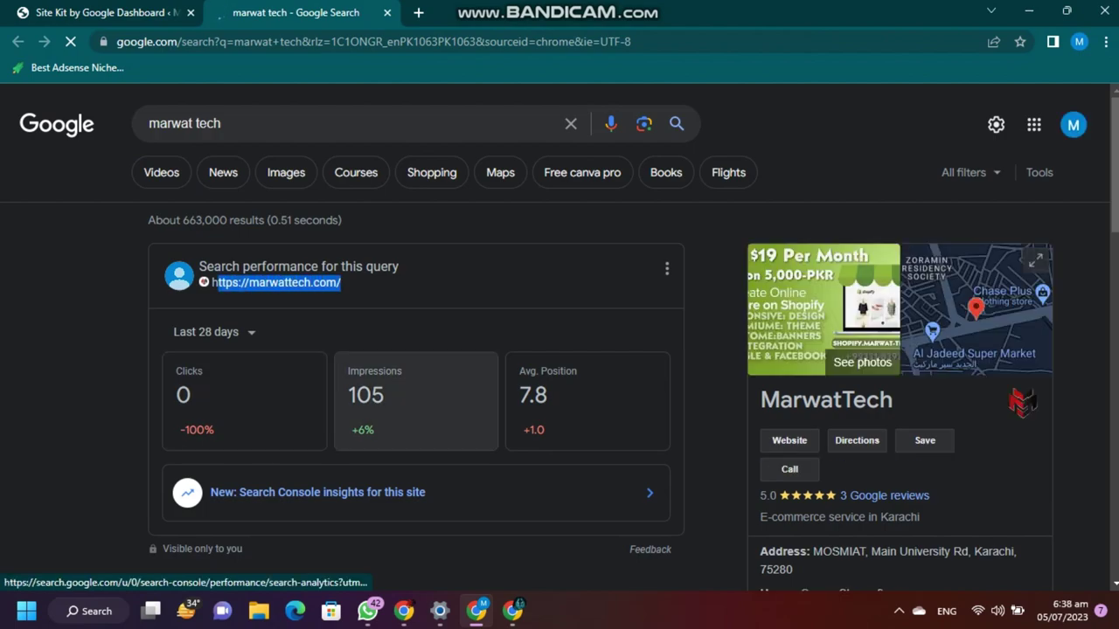
{"action": "scroll", "coordinate": [416, 245], "scroll_direction": "down", "scroll_amount": 3}
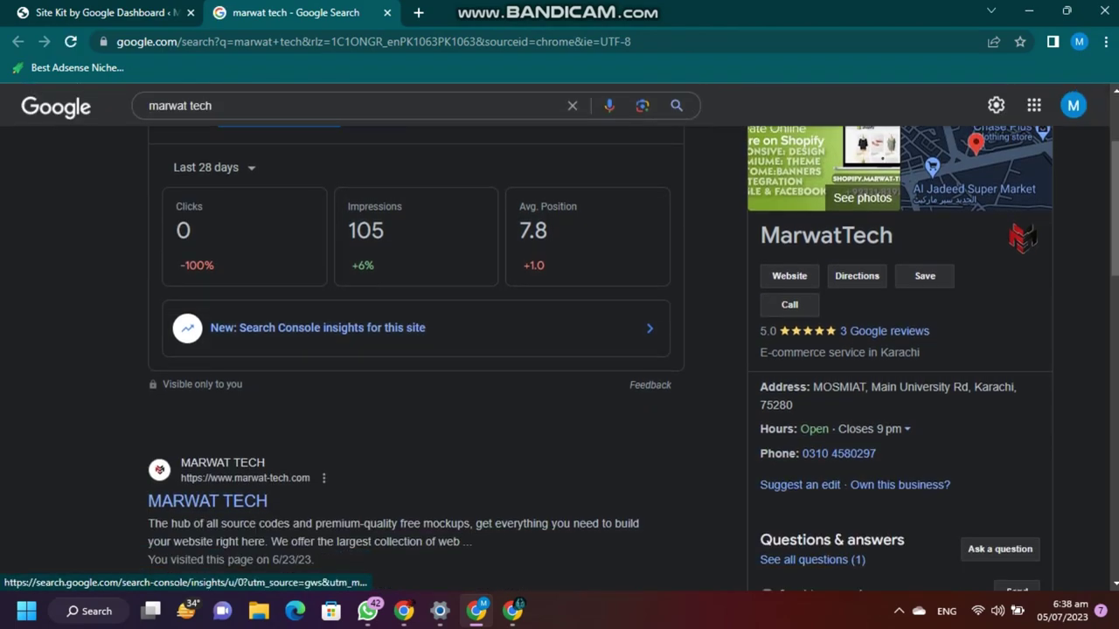
{"action": "scroll", "coordinate": [416, 244], "scroll_direction": "up", "scroll_amount": 3}
{"action": "scroll", "coordinate": [245, 402], "scroll_direction": "down", "scroll_amount": 5}
{"action": "scroll", "coordinate": [416, 349], "scroll_direction": "down", "scroll_amount": 5}
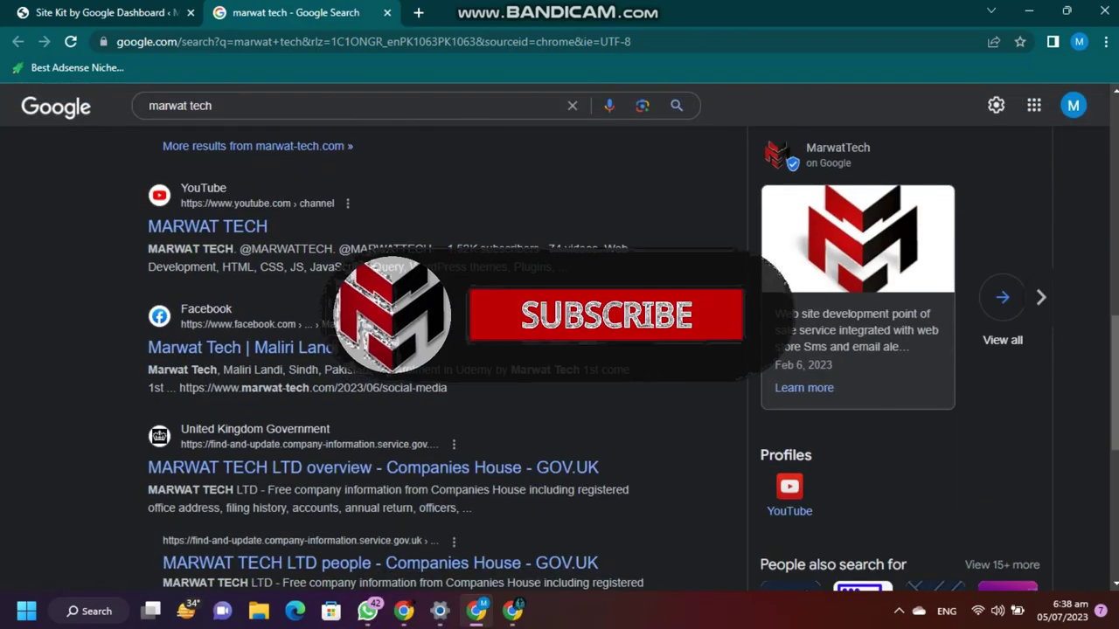
{"action": "scroll", "coordinate": [417, 350], "scroll_direction": "up", "scroll_amount": 1}
{"action": "scroll", "coordinate": [416, 350], "scroll_direction": "down", "scroll_amount": 1}
{"action": "scroll", "coordinate": [416, 350], "scroll_direction": "down", "scroll_amount": 3}
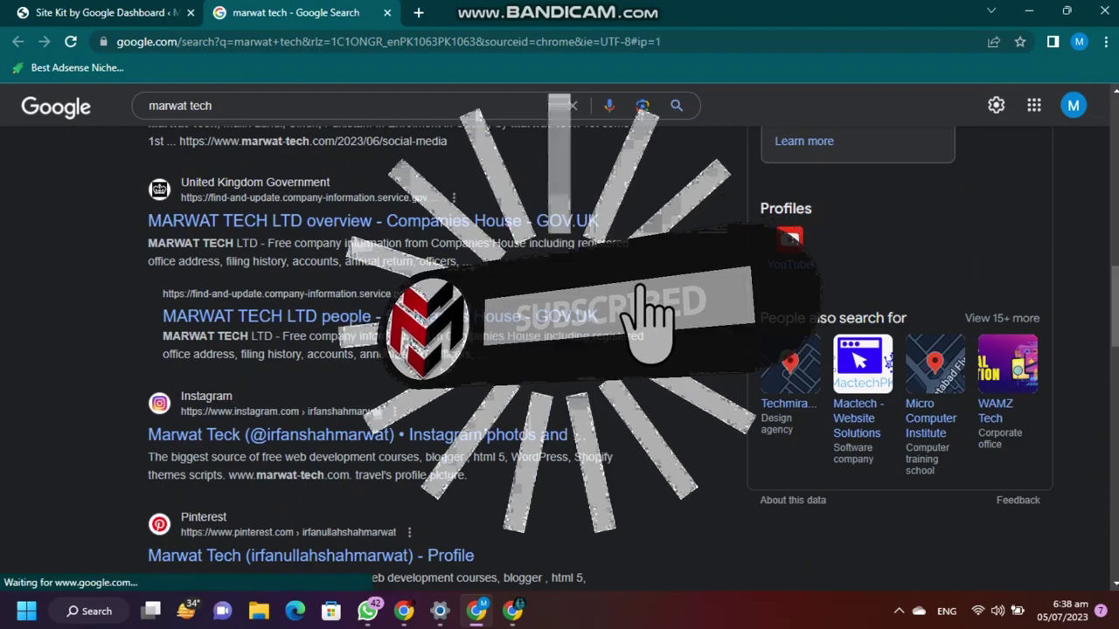
{"action": "scroll", "coordinate": [416, 350], "scroll_direction": "down", "scroll_amount": 3}
{"action": "scroll", "coordinate": [416, 349], "scroll_direction": "down", "scroll_amount": 6}
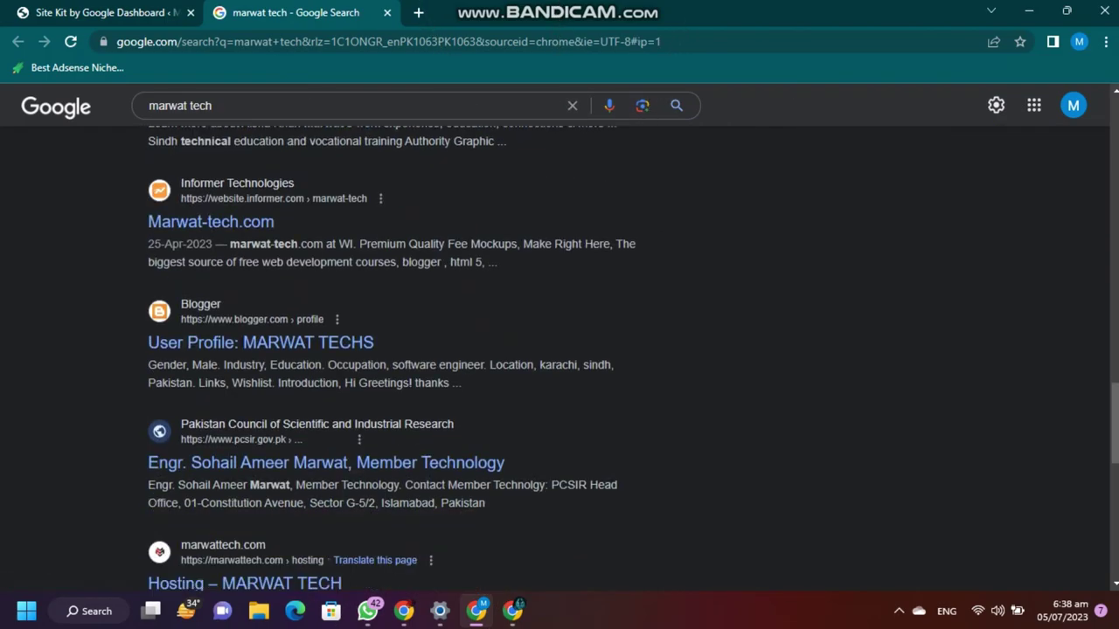
{"action": "scroll", "coordinate": [416, 349], "scroll_direction": "down", "scroll_amount": 2}
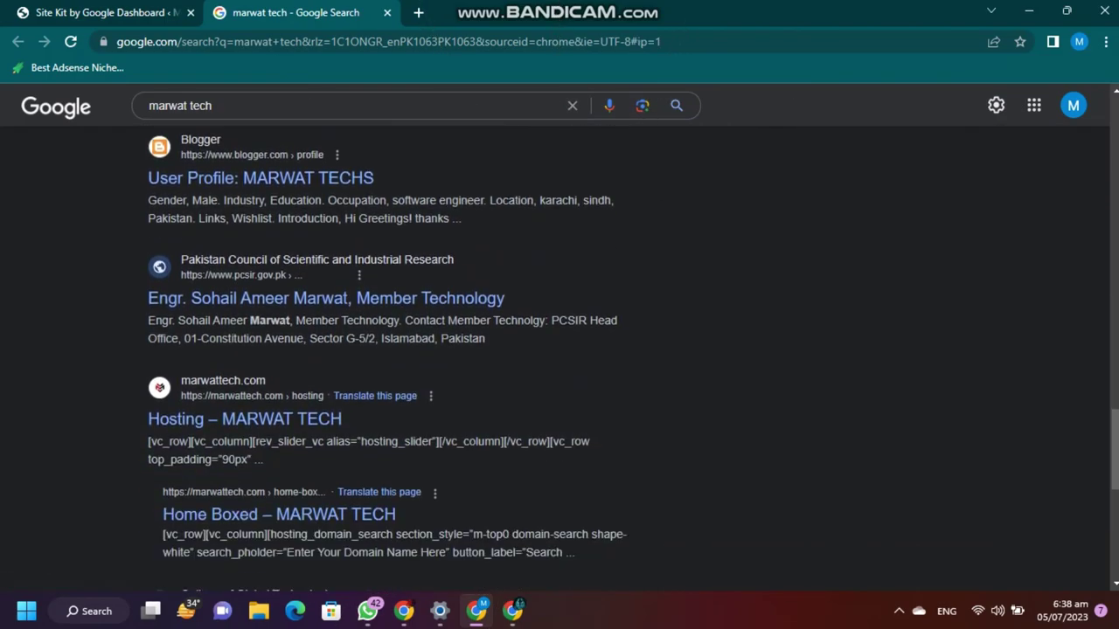
{"action": "scroll", "coordinate": [262, 394], "scroll_direction": "down", "scroll_amount": 2}
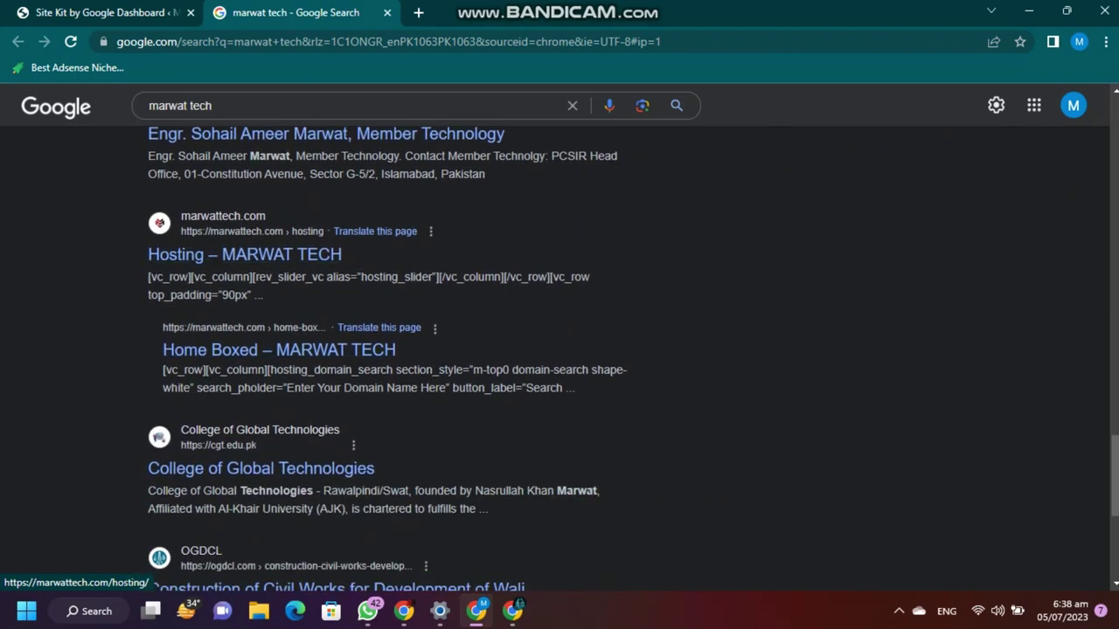
{"action": "scroll", "coordinate": [245, 262], "scroll_direction": "up", "scroll_amount": 1}
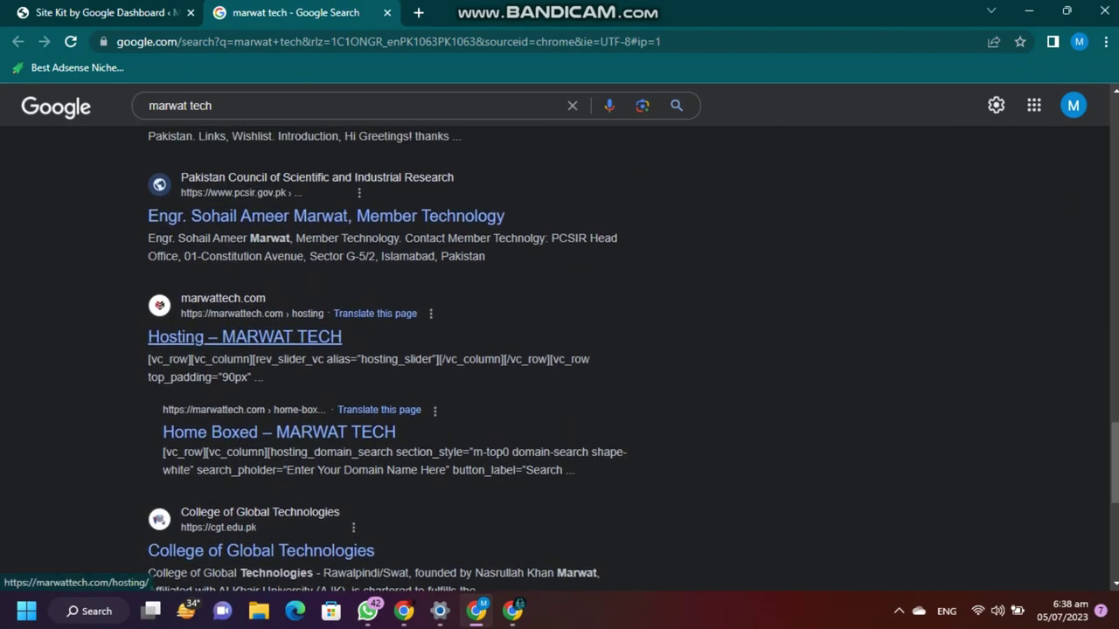
- Open the "Hosting – MARWAT TECH" result, go to the site's home page and view its posts
{"action": "left_click", "coordinate": [245, 336]}
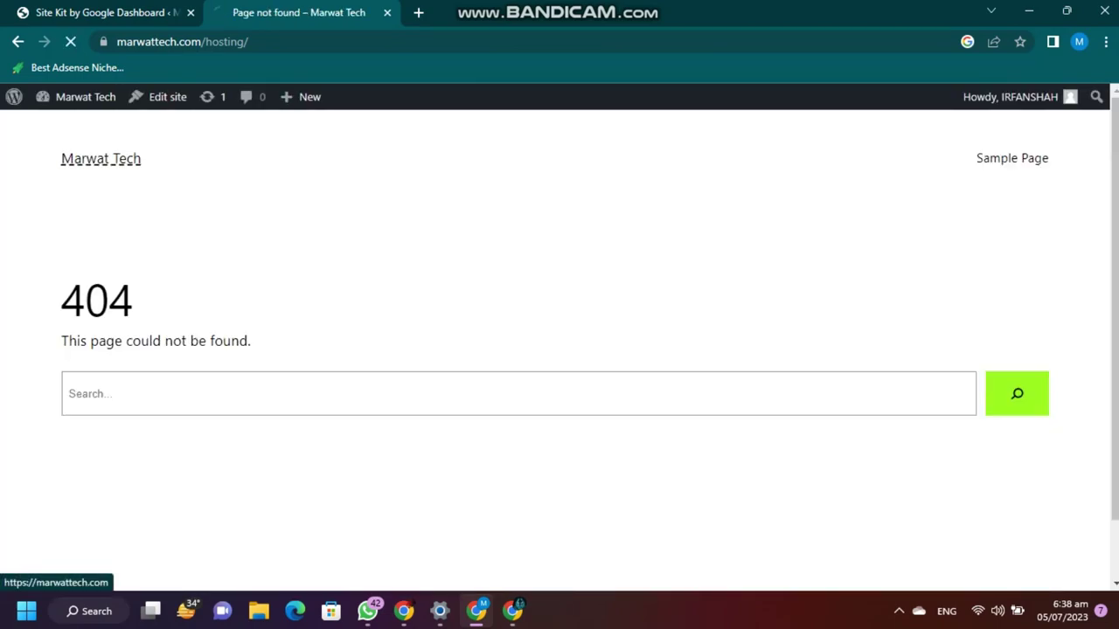
{"action": "scroll", "coordinate": [560, 350], "scroll_direction": "down", "scroll_amount": 4}
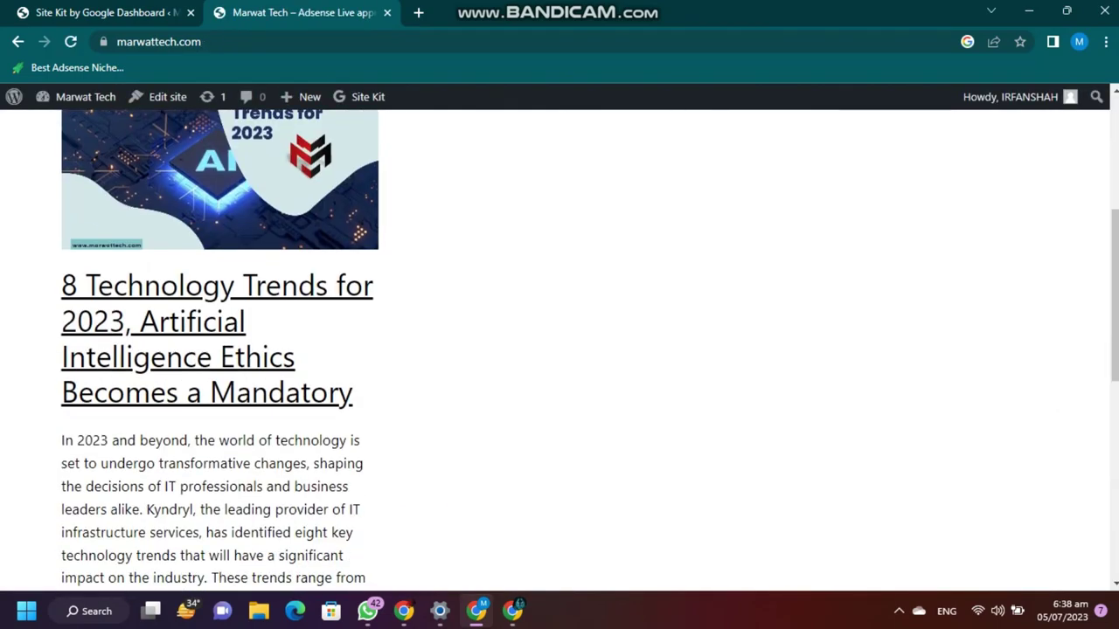
{"action": "scroll", "coordinate": [559, 350], "scroll_direction": "down", "scroll_amount": 4}
- Review the Speed and Monetization sections of the Site Kit dashboard, and open the site's list of installed plugins
{"action": "left_click", "coordinate": [107, 13]}
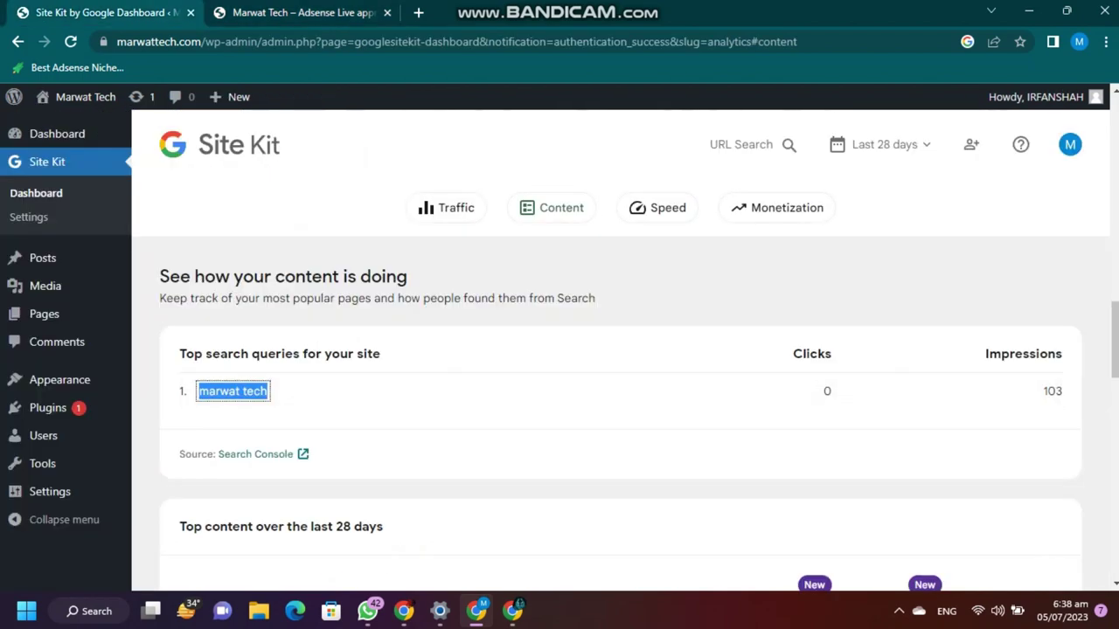
{"action": "left_click", "coordinate": [658, 208]}
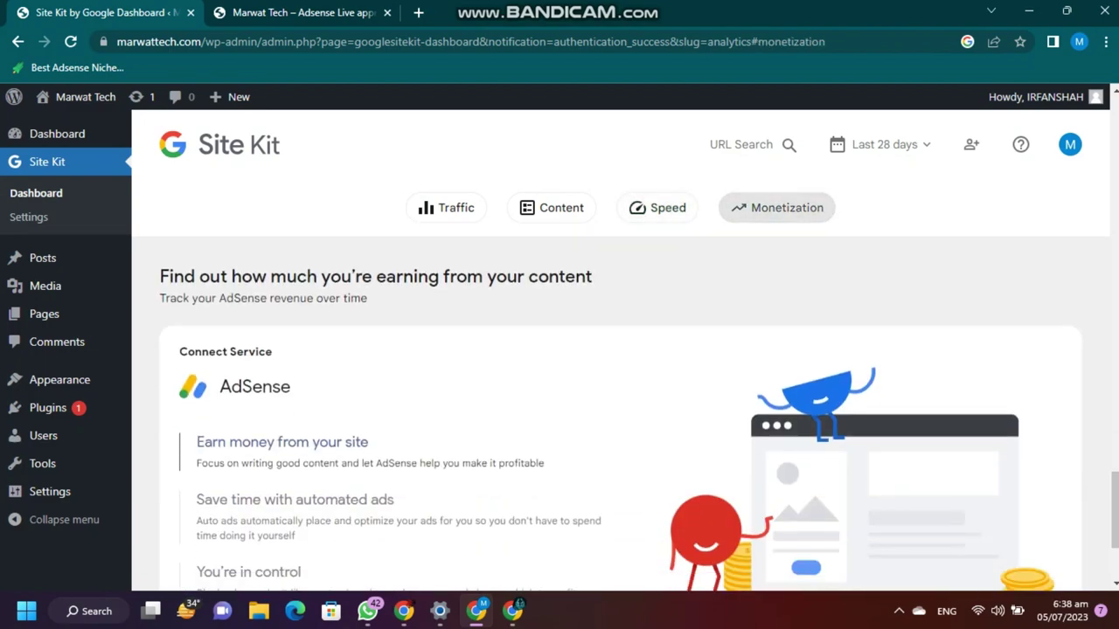
{"action": "scroll", "coordinate": [621, 412], "scroll_direction": "down", "scroll_amount": 3}
{"action": "scroll", "coordinate": [621, 376], "scroll_direction": "up", "scroll_amount": 3}
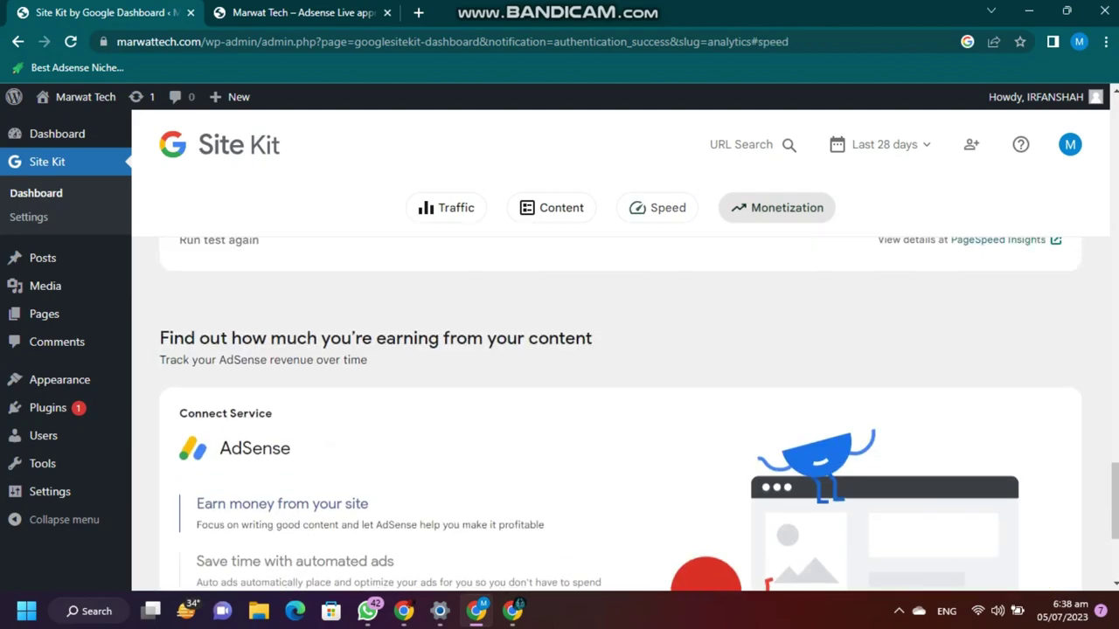
{"action": "scroll", "coordinate": [621, 411], "scroll_direction": "up", "scroll_amount": 5}
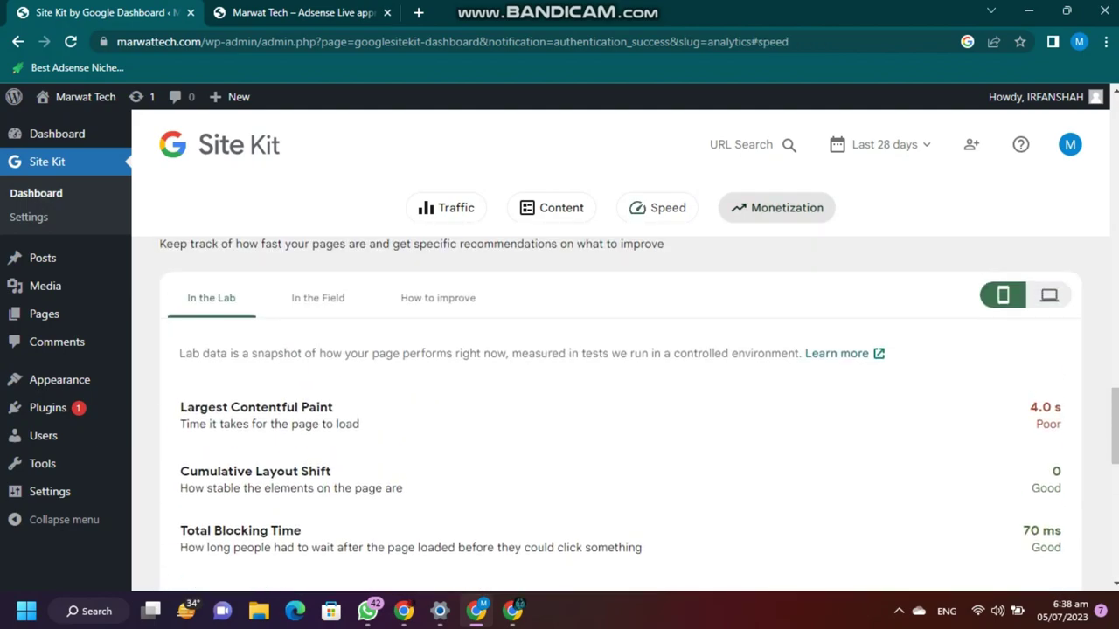
{"action": "scroll", "coordinate": [620, 411], "scroll_direction": "down", "scroll_amount": 2}
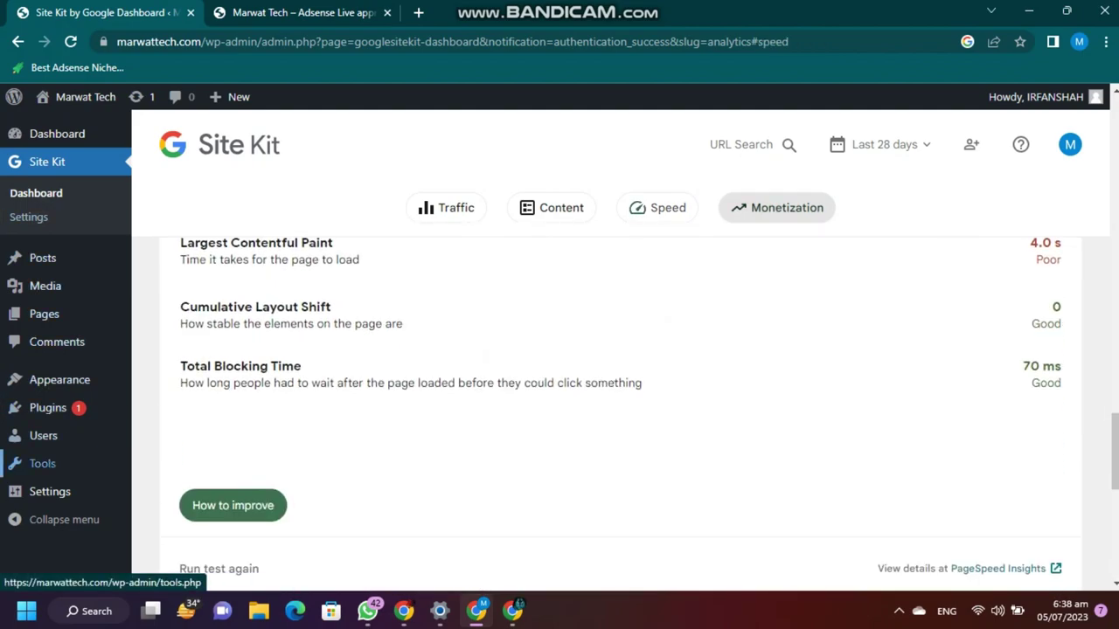
{"action": "left_click", "coordinate": [48, 408]}
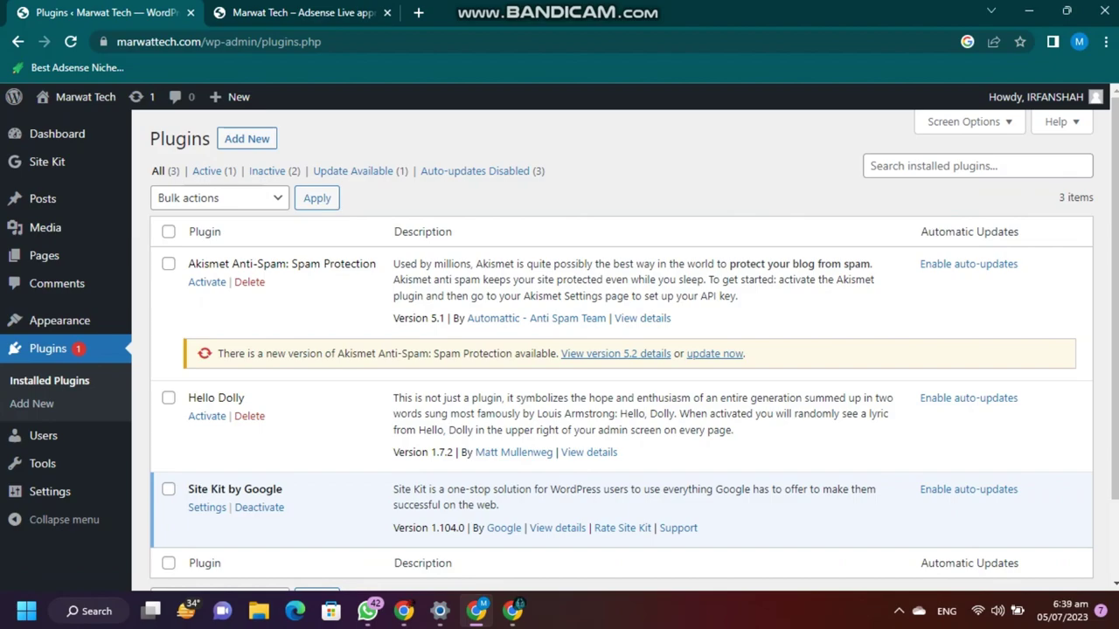
- Open the "8 Technology Trends for 2023" post on the live site and highlight the slug in its URL
{"action": "left_click", "coordinate": [304, 12]}
{"action": "scroll", "coordinate": [559, 350], "scroll_direction": "up", "scroll_amount": 7}
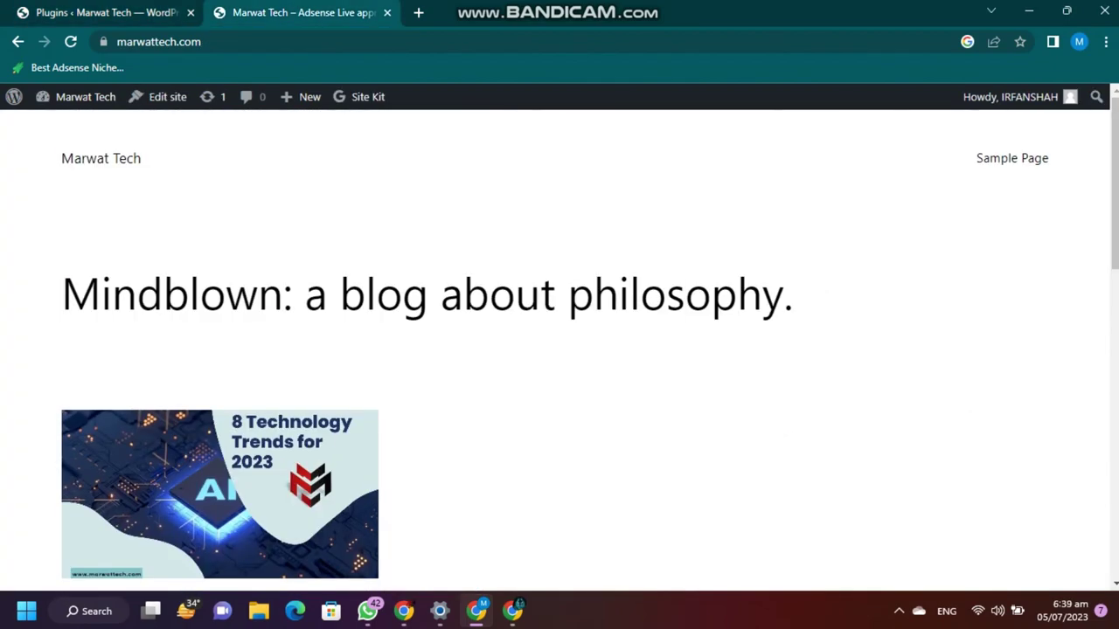
{"action": "scroll", "coordinate": [560, 349], "scroll_direction": "down", "scroll_amount": 3}
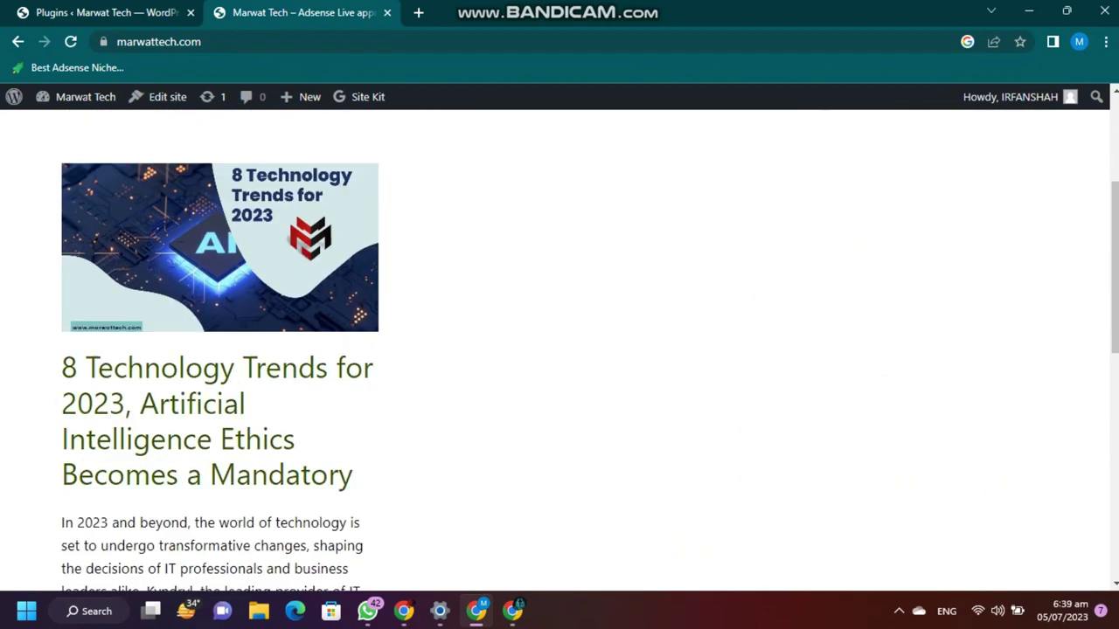
{"action": "left_click", "coordinate": [219, 422]}
{"action": "left_click", "coordinate": [725, 41]}
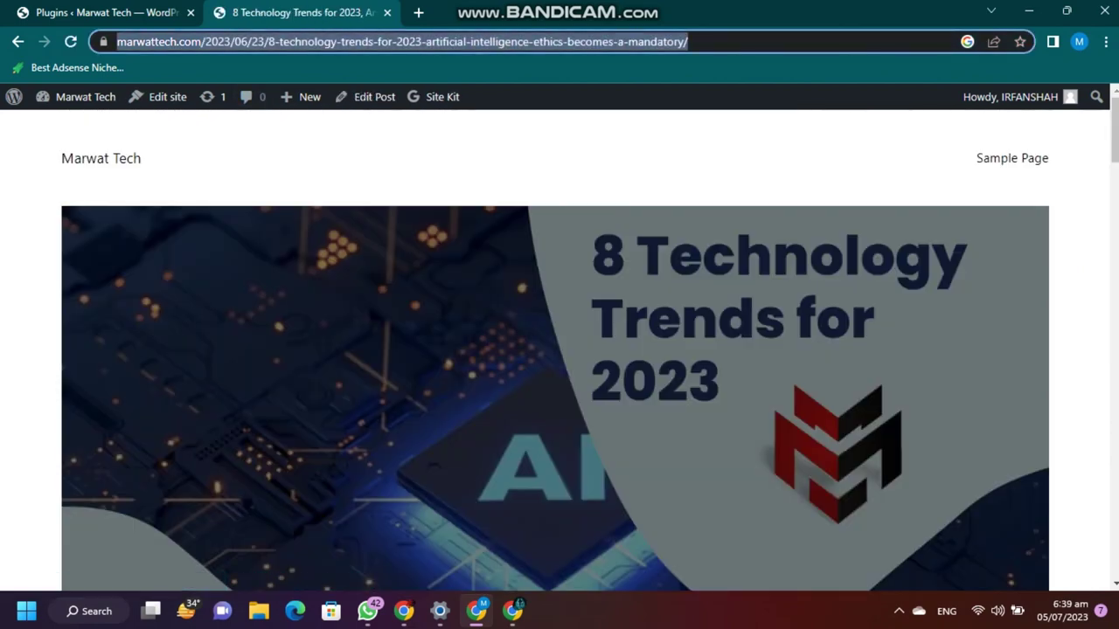
{"action": "left_click_drag", "start_coordinate": [725, 41], "coordinate": [305, 41]}
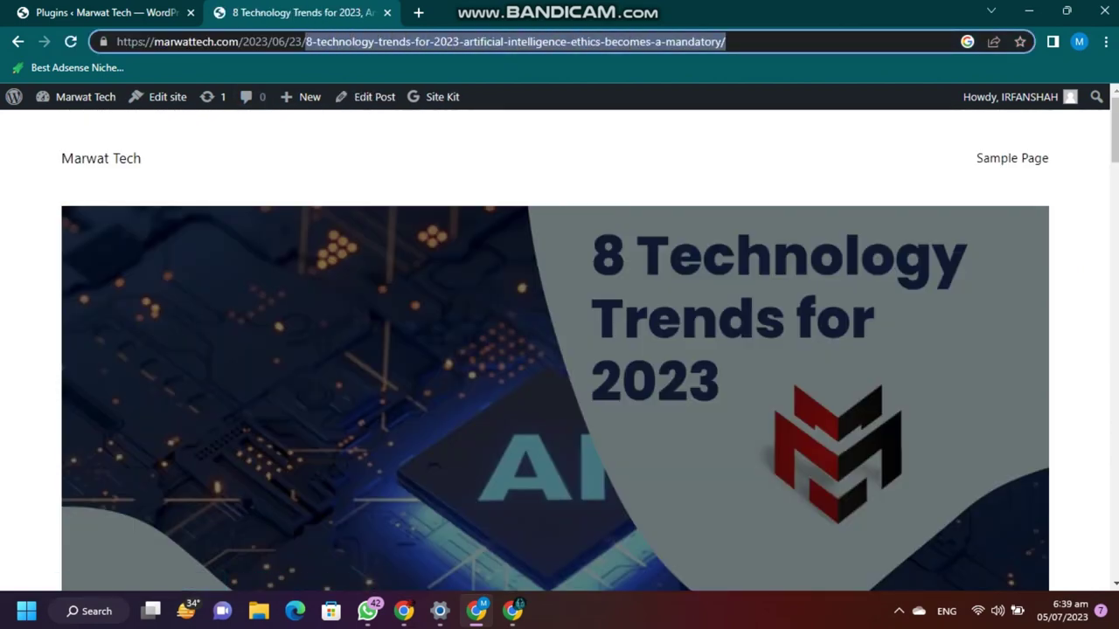
- Search the WordPress plugin directory for "sitemap", and install and activate XML Sitemap Generator for Google
{"action": "left_click", "coordinate": [106, 13]}
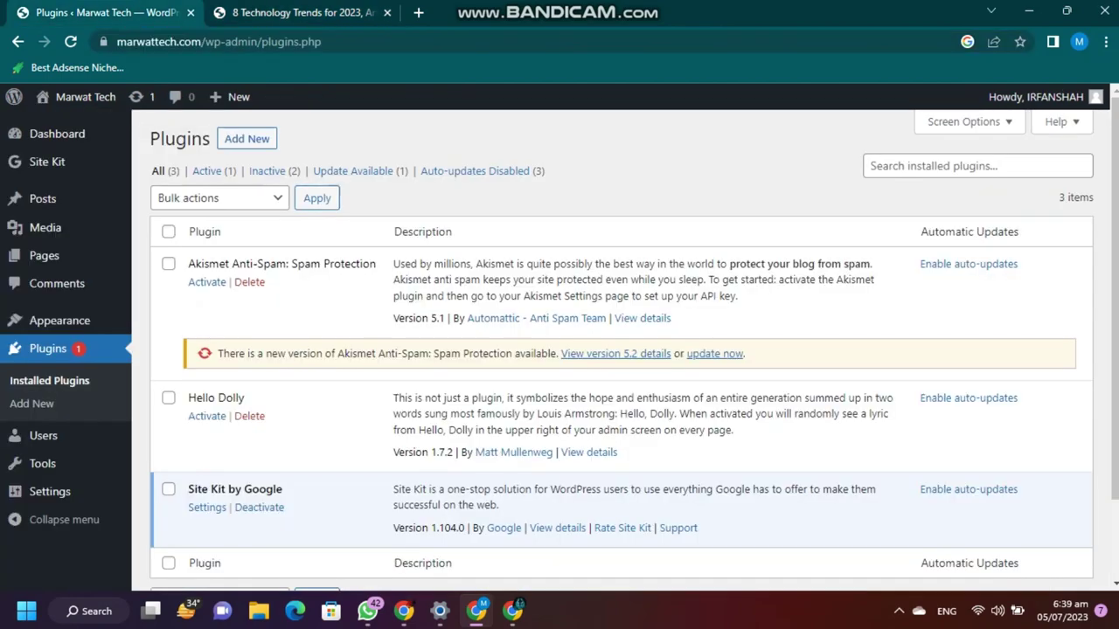
{"action": "left_click", "coordinate": [31, 403]}
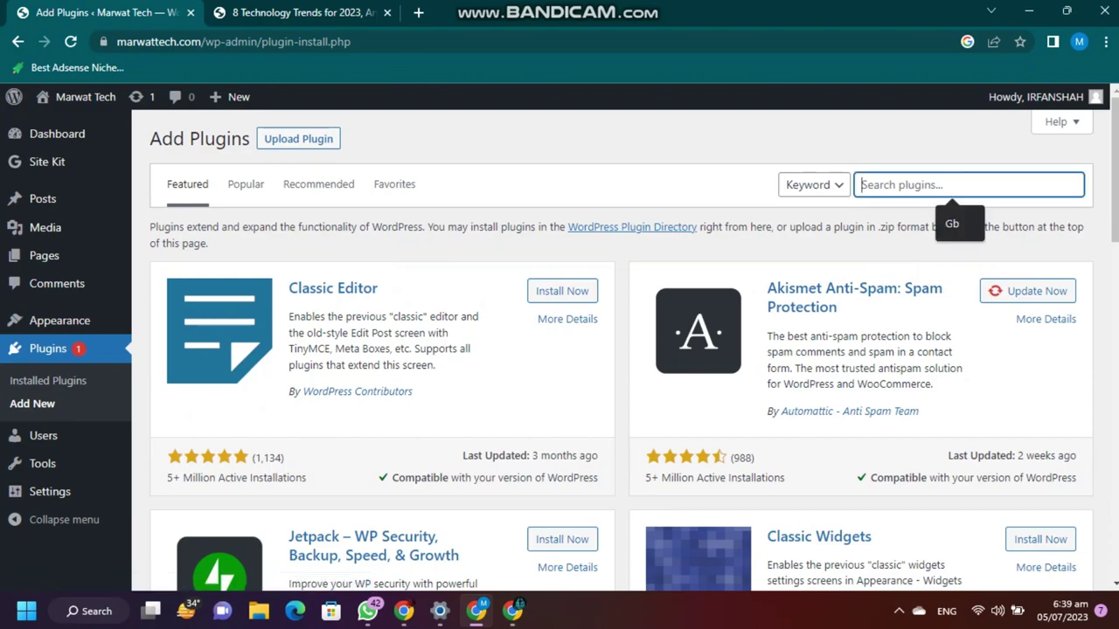
{"action": "type", "text": "sitemap"}
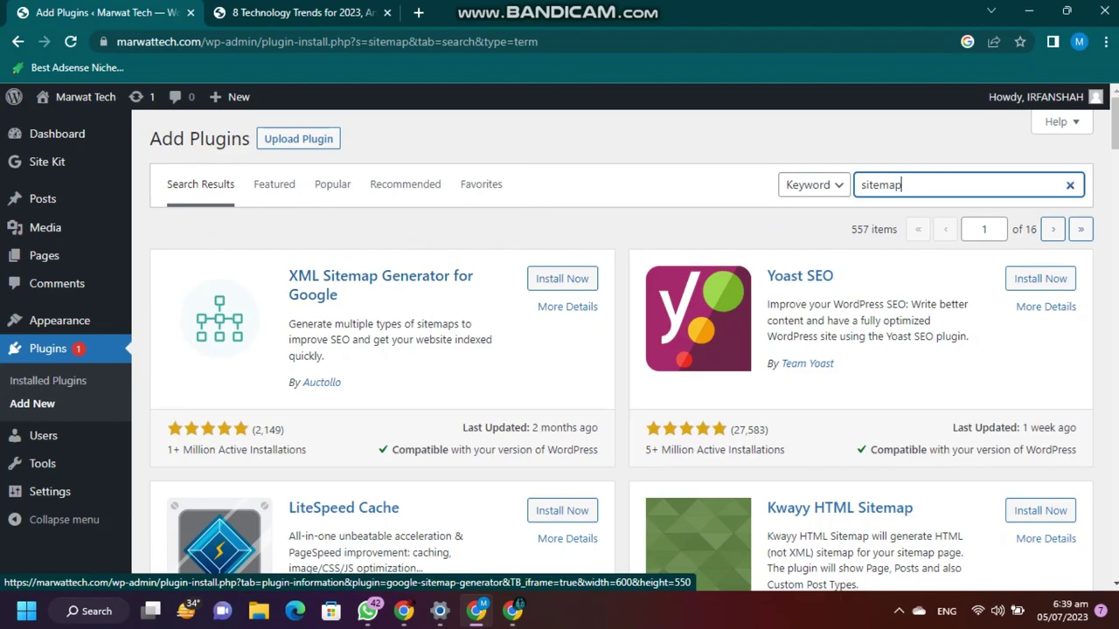
{"action": "left_click", "coordinate": [562, 278]}
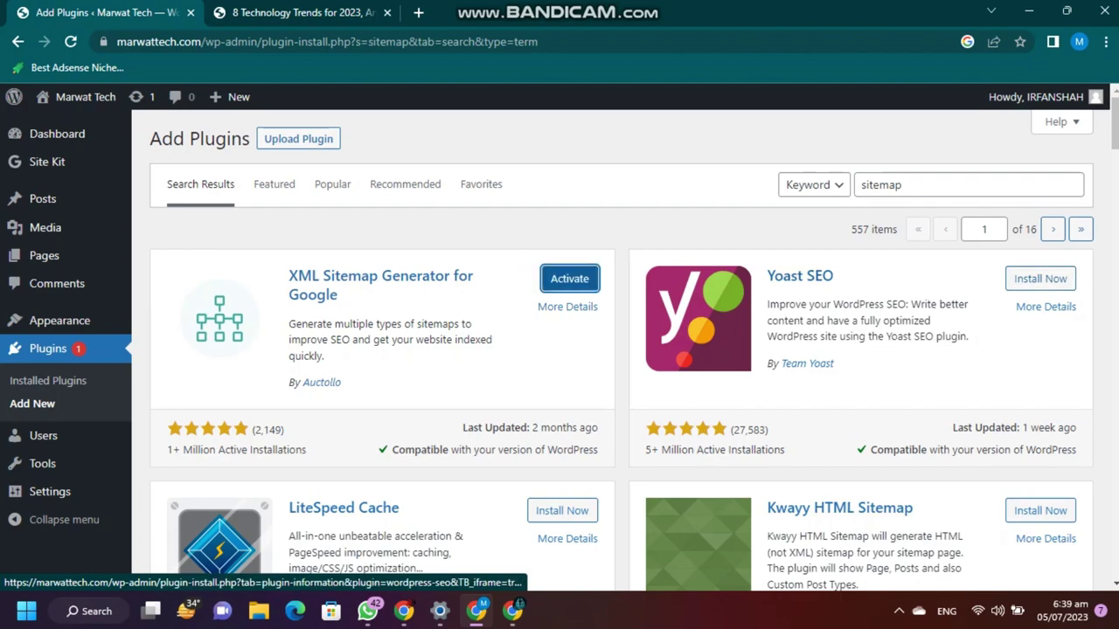
{"action": "left_click", "coordinate": [569, 278]}
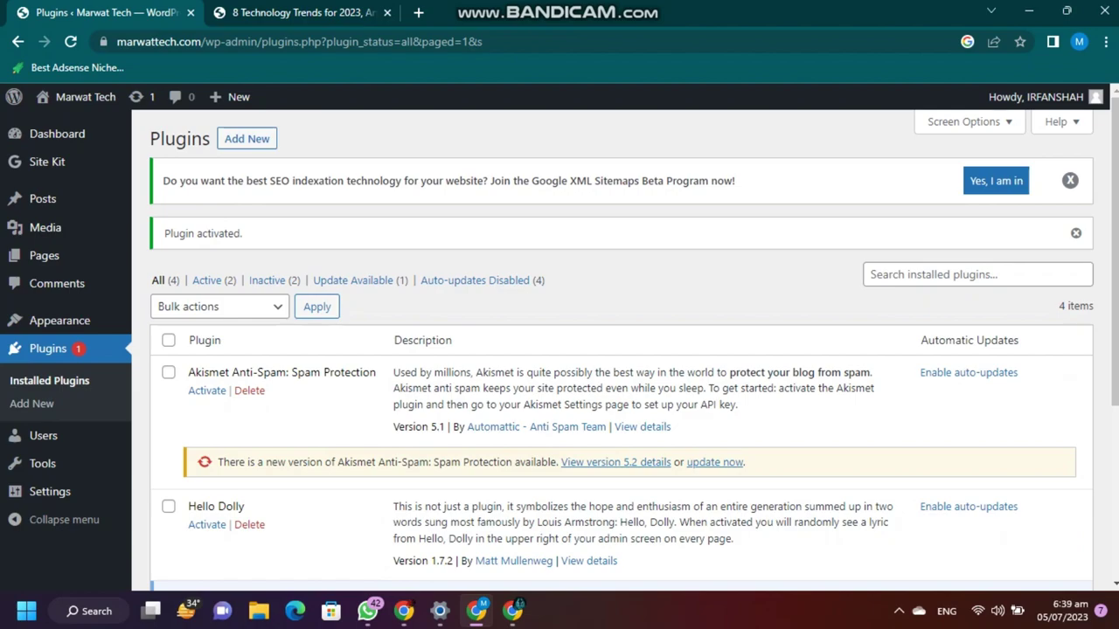
- Open the XML-Sitemap settings page and accept sharing anonymous usage data with "I want the best!"
{"action": "scroll", "coordinate": [621, 350], "scroll_direction": "down", "scroll_amount": 2}
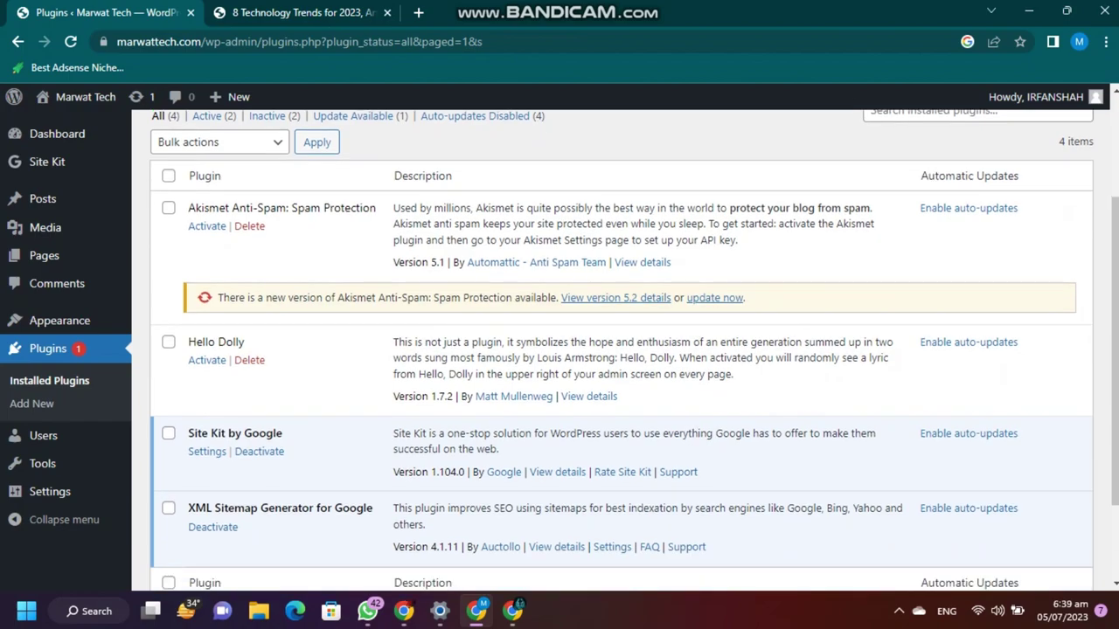
{"action": "scroll", "coordinate": [621, 350], "scroll_direction": "down", "scroll_amount": 2}
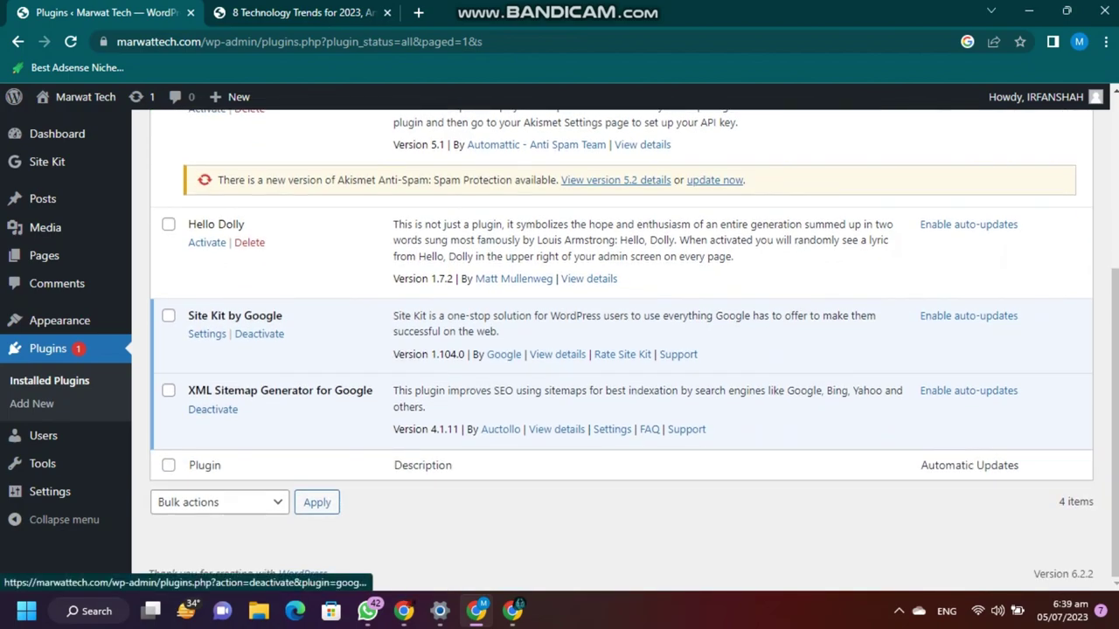
{"action": "mouse_move", "coordinate": [50, 492]}
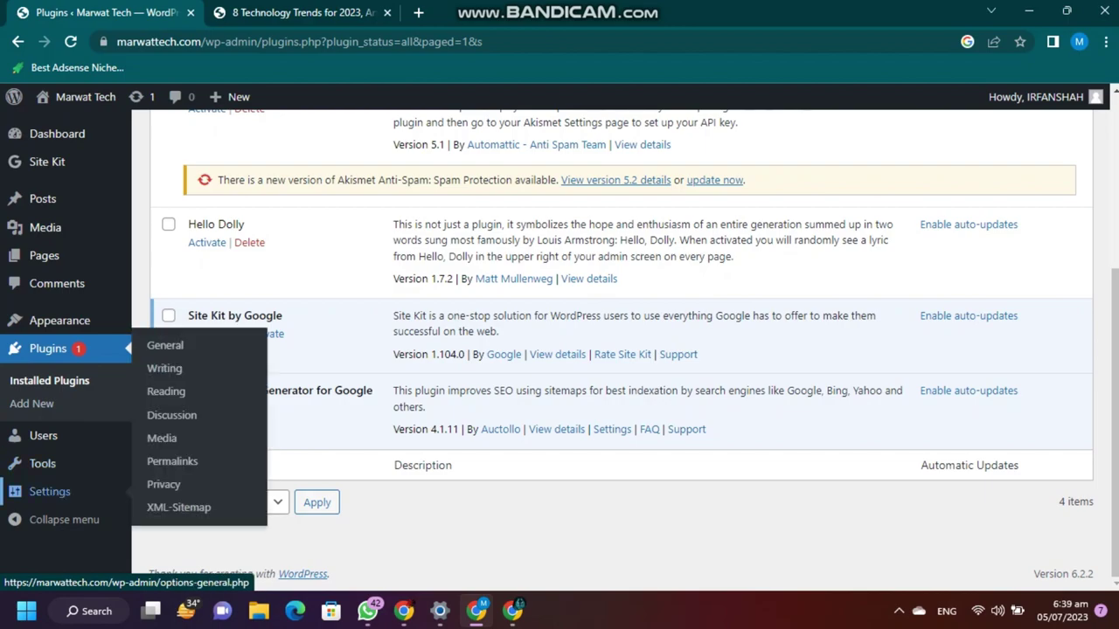
{"action": "left_click", "coordinate": [178, 507]}
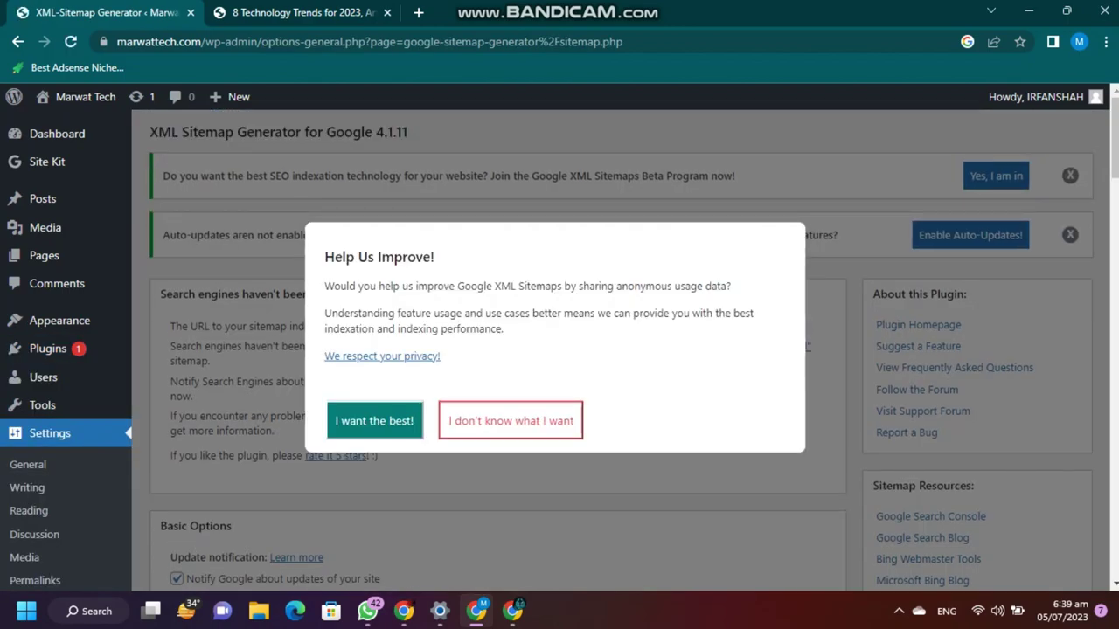
{"action": "left_click", "coordinate": [375, 422]}
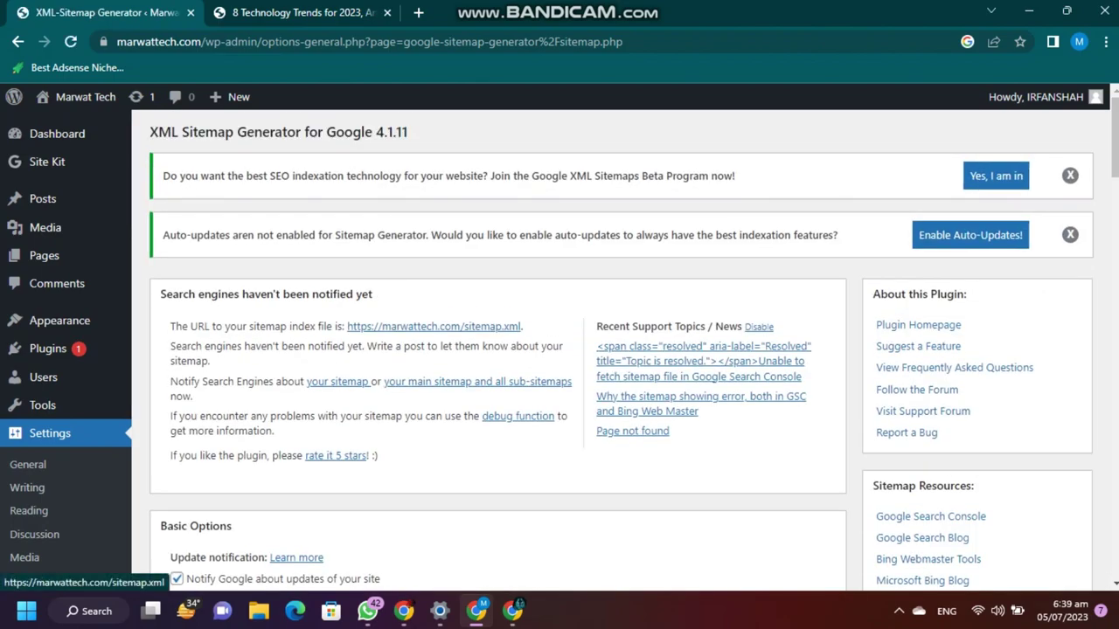
{"action": "right_click", "coordinate": [463, 326]}
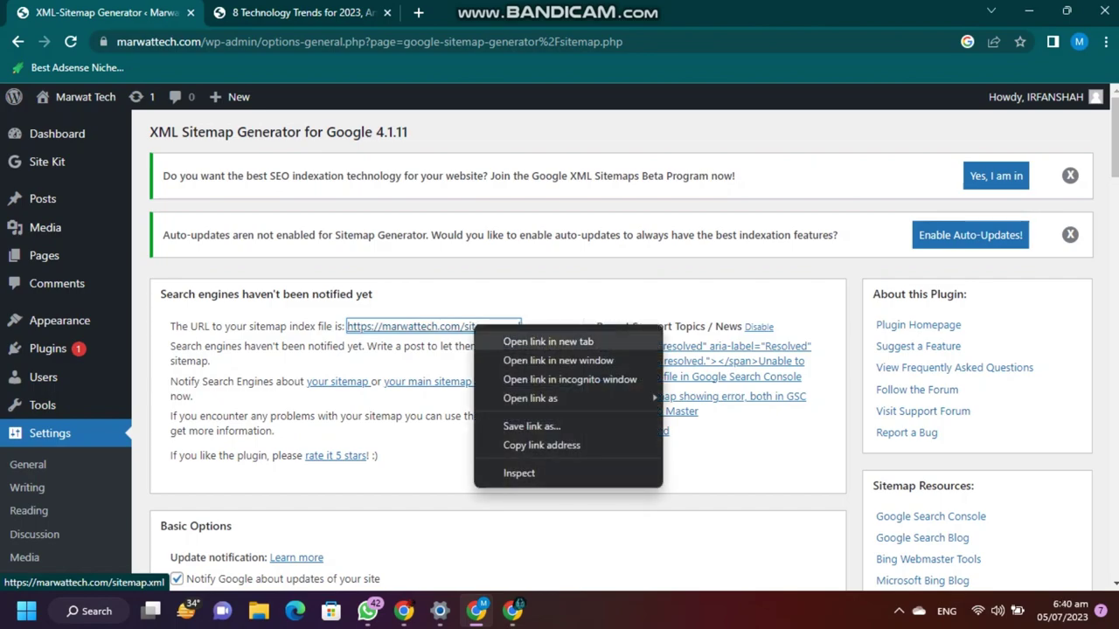
{"action": "left_click", "coordinate": [547, 340]}
{"action": "left_click", "coordinate": [490, 12]}
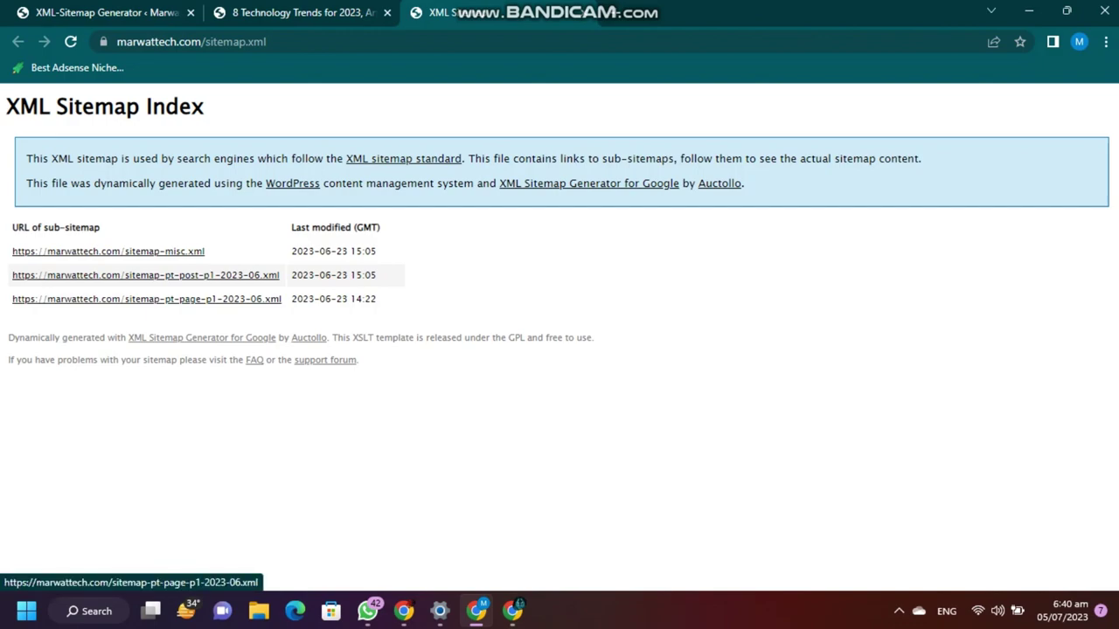
- Copy the sitemap index URL and search Google for "google search console" in a new browser tab
{"action": "left_click", "coordinate": [227, 42]}
{"action": "key", "text": "ctrl+c"}
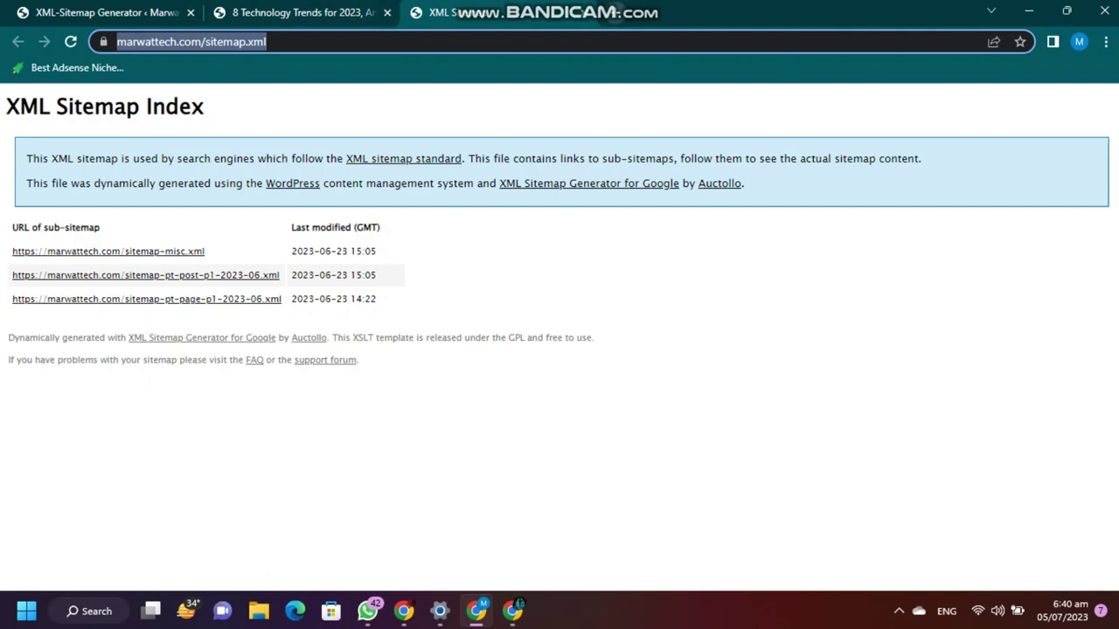
{"action": "key", "text": "ctrl+t"}
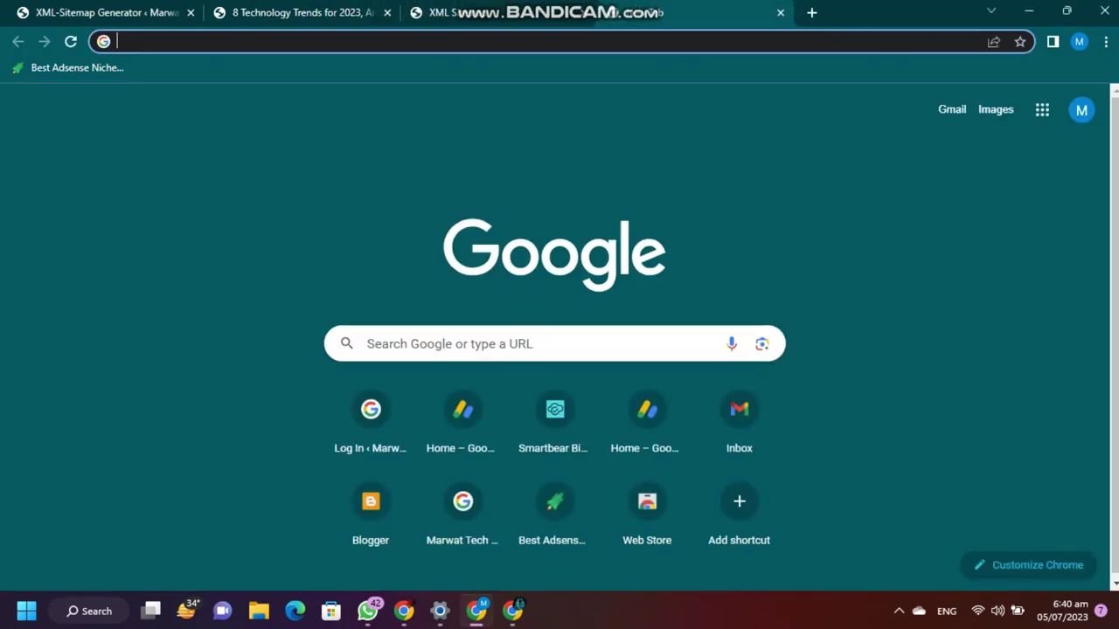
{"action": "type", "text": "google sea"}
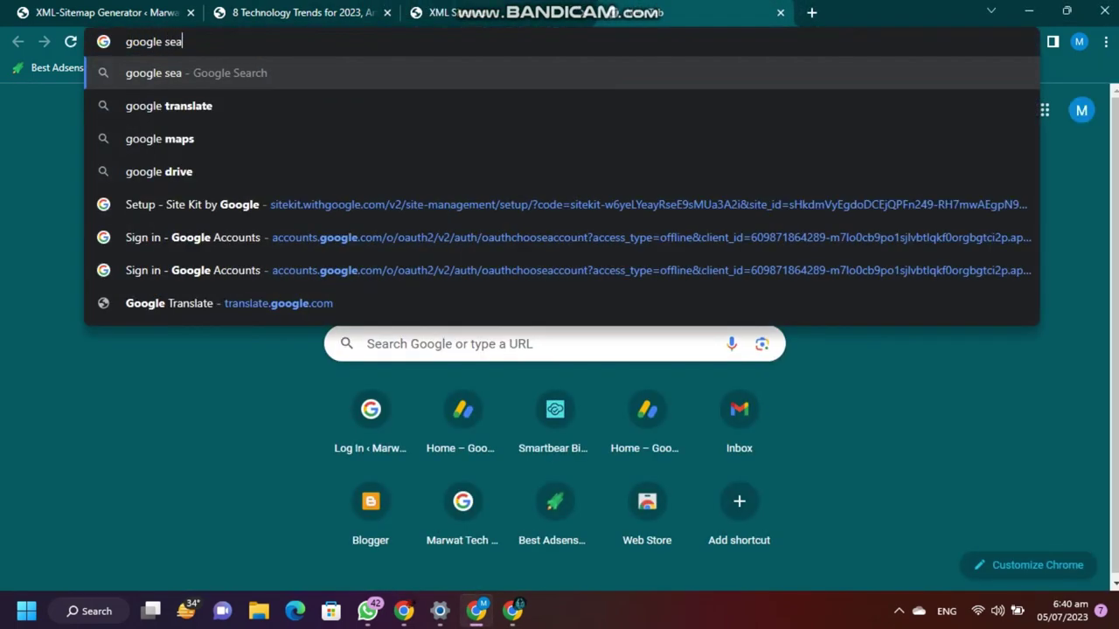
{"action": "type", "text": "rch console"}
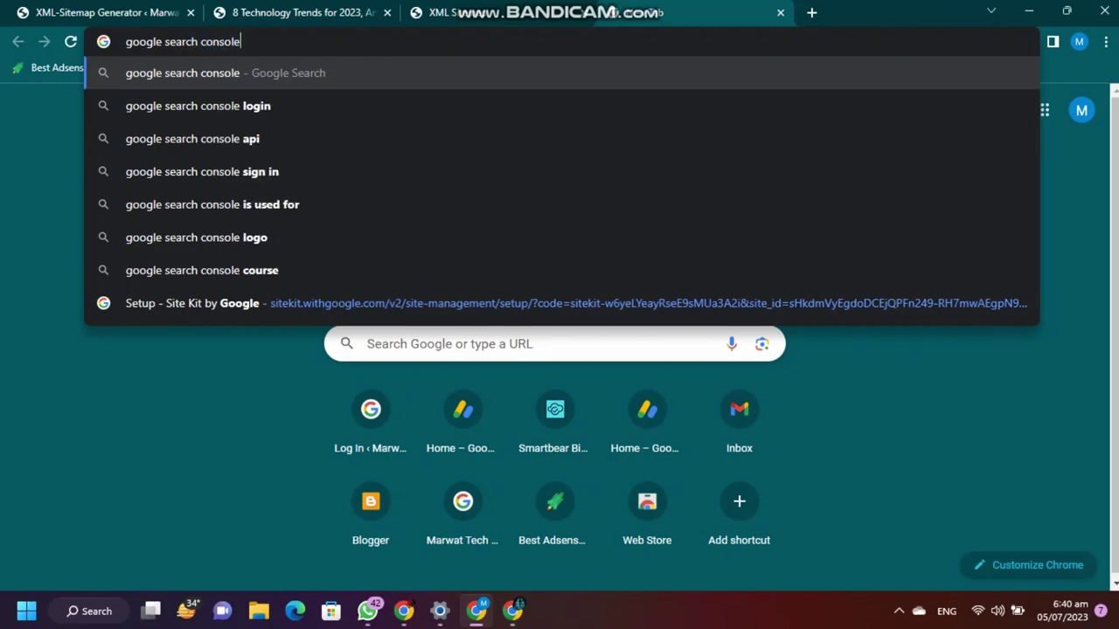
{"action": "key", "text": "Return"}
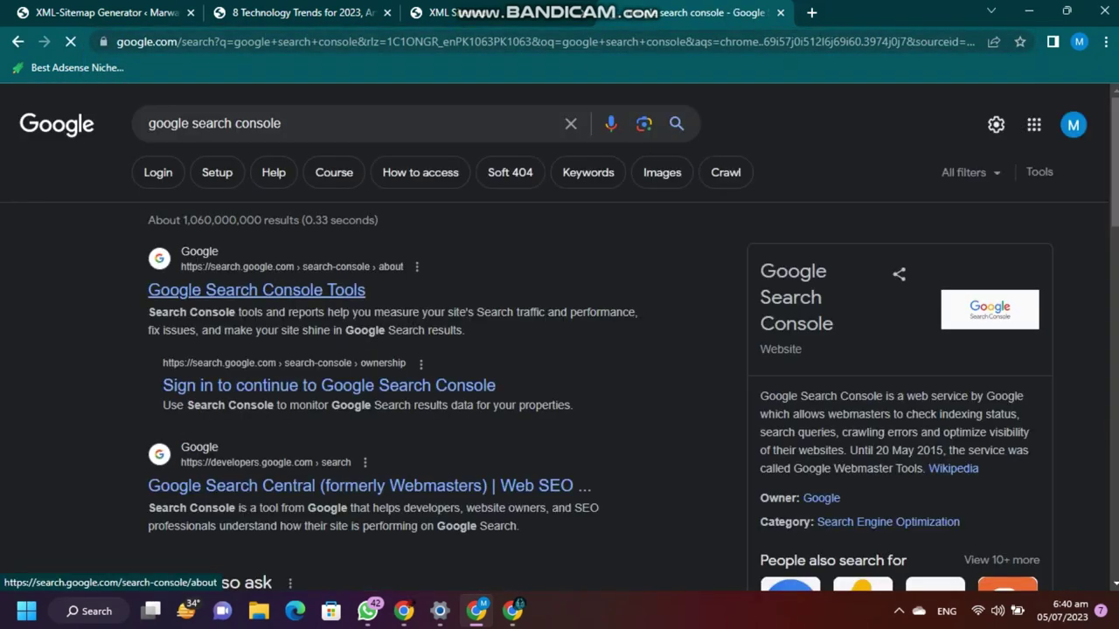
{"action": "left_click", "coordinate": [256, 289]}
{"action": "left_click", "coordinate": [224, 456]}
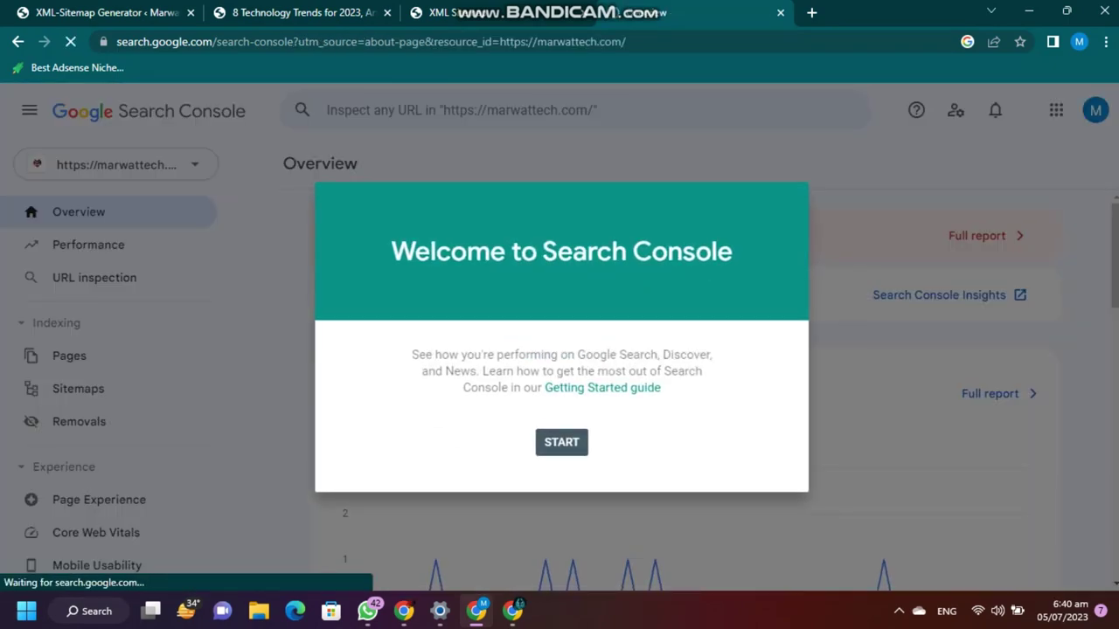
{"action": "left_click", "coordinate": [561, 442]}
{"action": "left_click", "coordinate": [194, 164]}
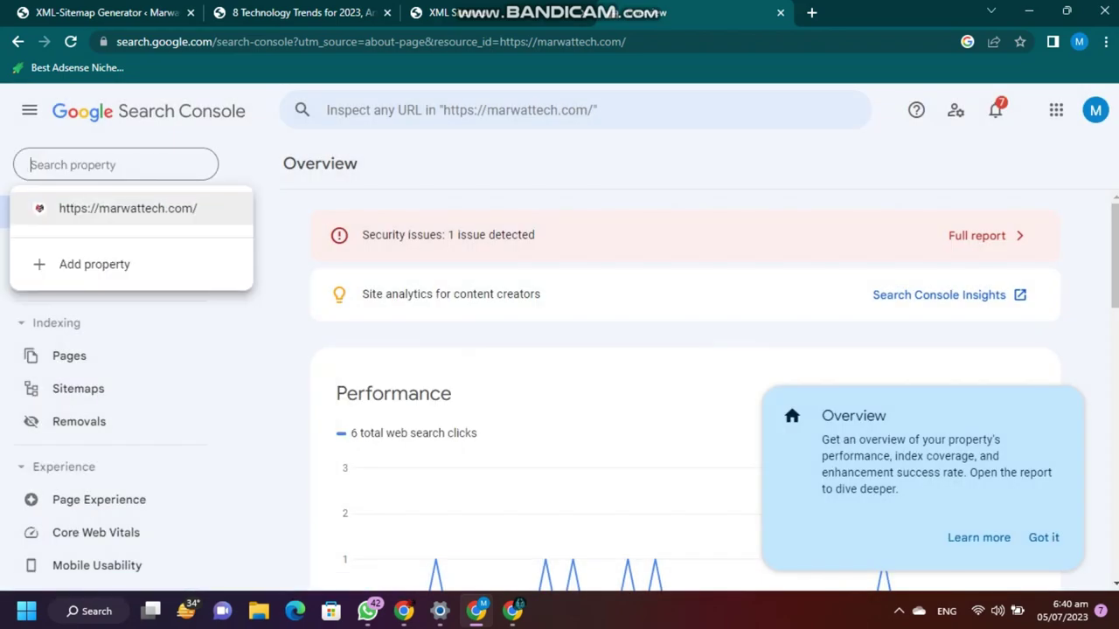
{"action": "key", "text": "Escape"}
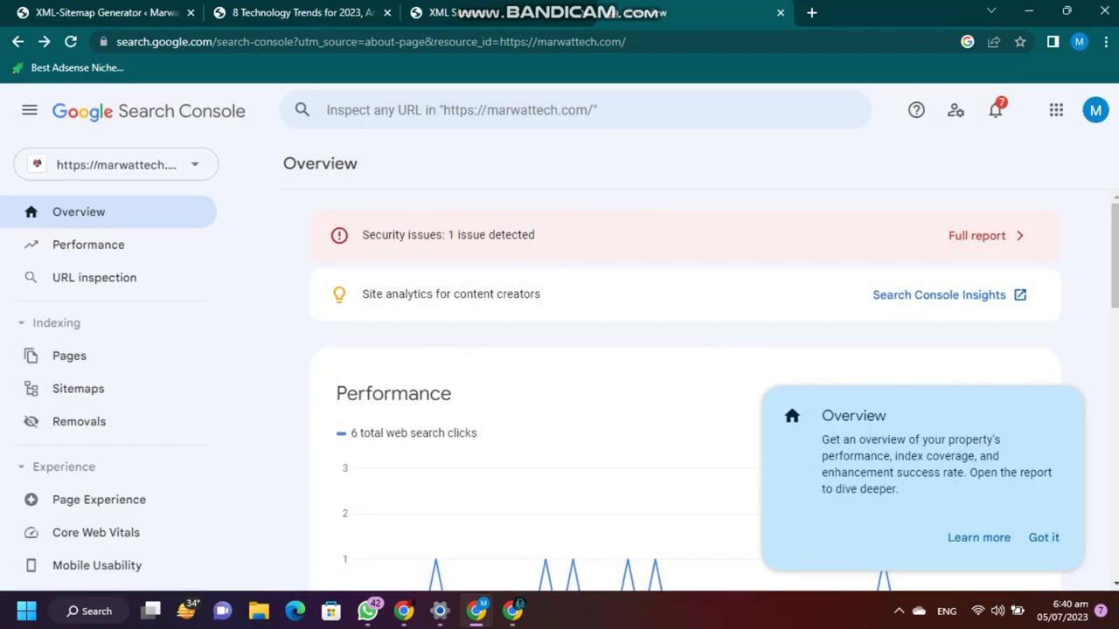
- Submit the copied sitemap.xml URL as a new sitemap for the marwattech.com property and dismiss the confirmation
{"action": "scroll", "coordinate": [686, 398], "scroll_direction": "down", "scroll_amount": 3}
{"action": "left_click", "coordinate": [78, 388]}
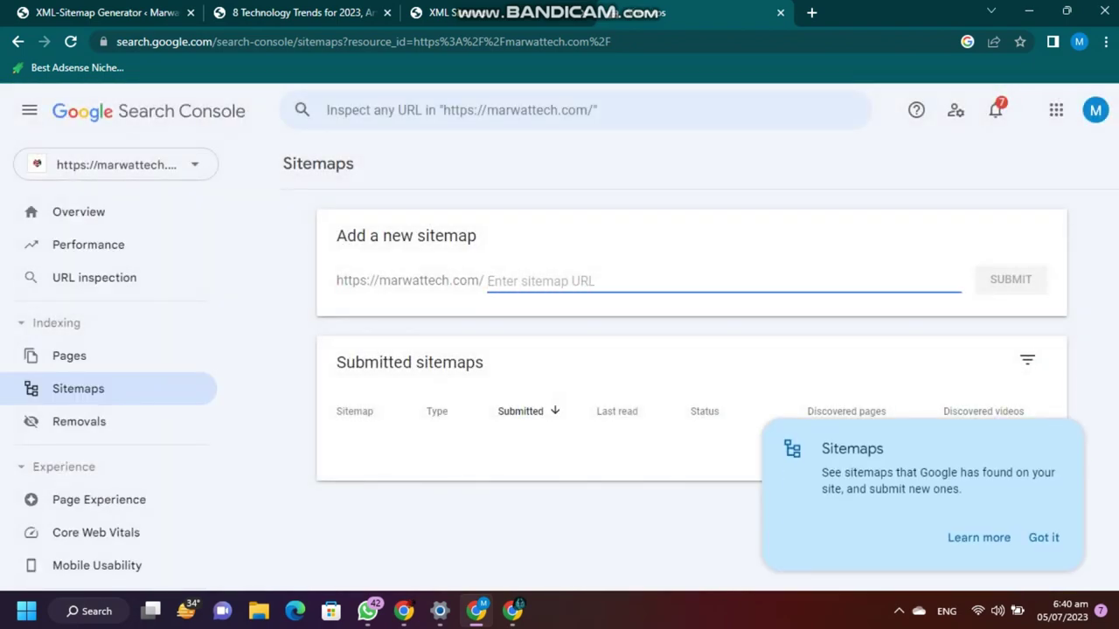
{"action": "key", "text": "ctrl+v"}
{"action": "key", "text": "Return"}
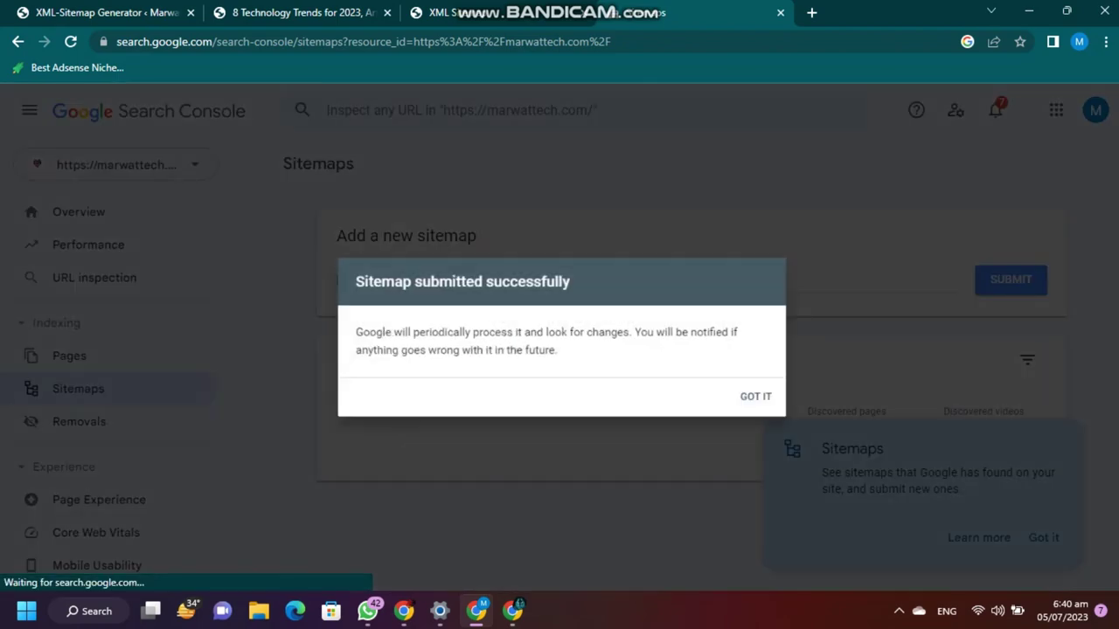
{"action": "key", "text": "Return"}
{"action": "key", "text": "Escape"}
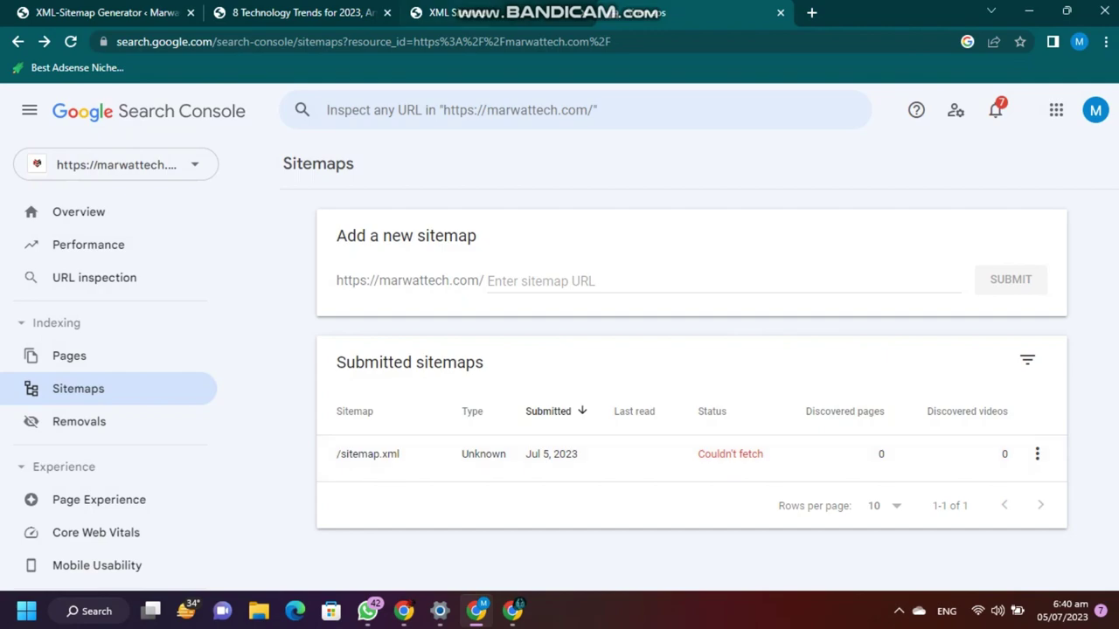
- Open the sitemap-pt-post-p1-2023-06.xml sub-sitemap in a new browser tab and view the post it links to
{"action": "left_click", "coordinate": [489, 12]}
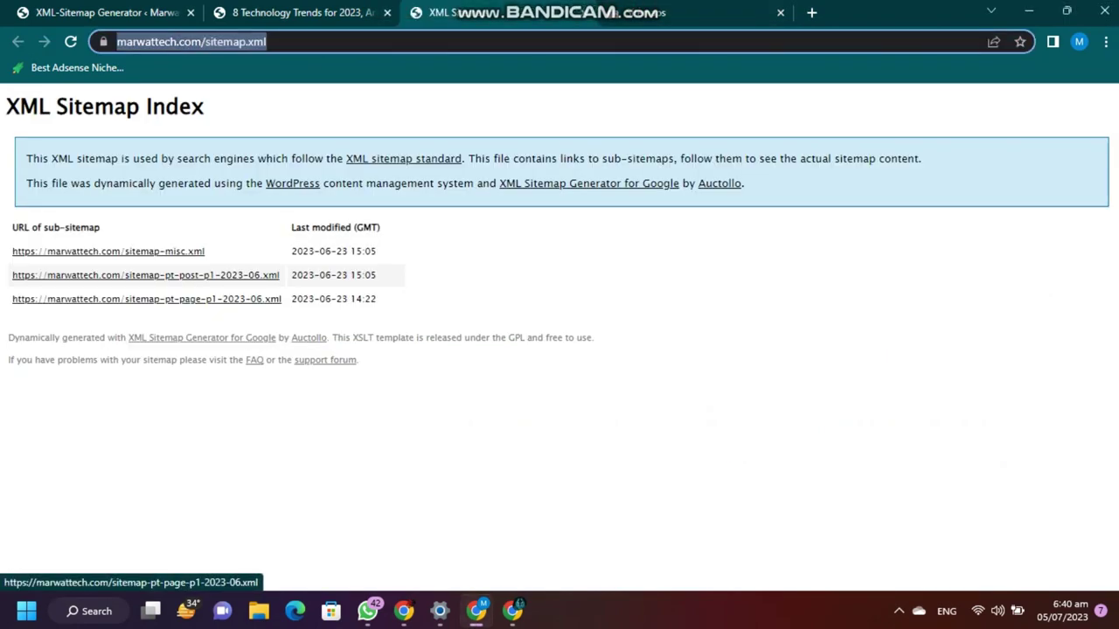
{"action": "right_click", "coordinate": [210, 274]}
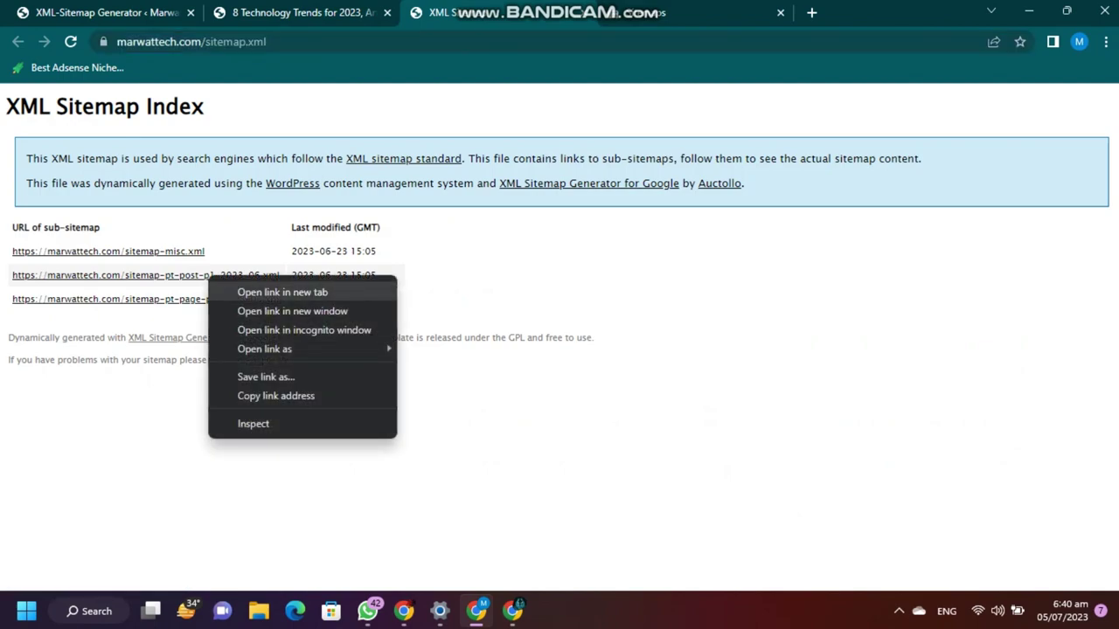
{"action": "left_click", "coordinate": [254, 289]}
{"action": "left_click", "coordinate": [631, 14]}
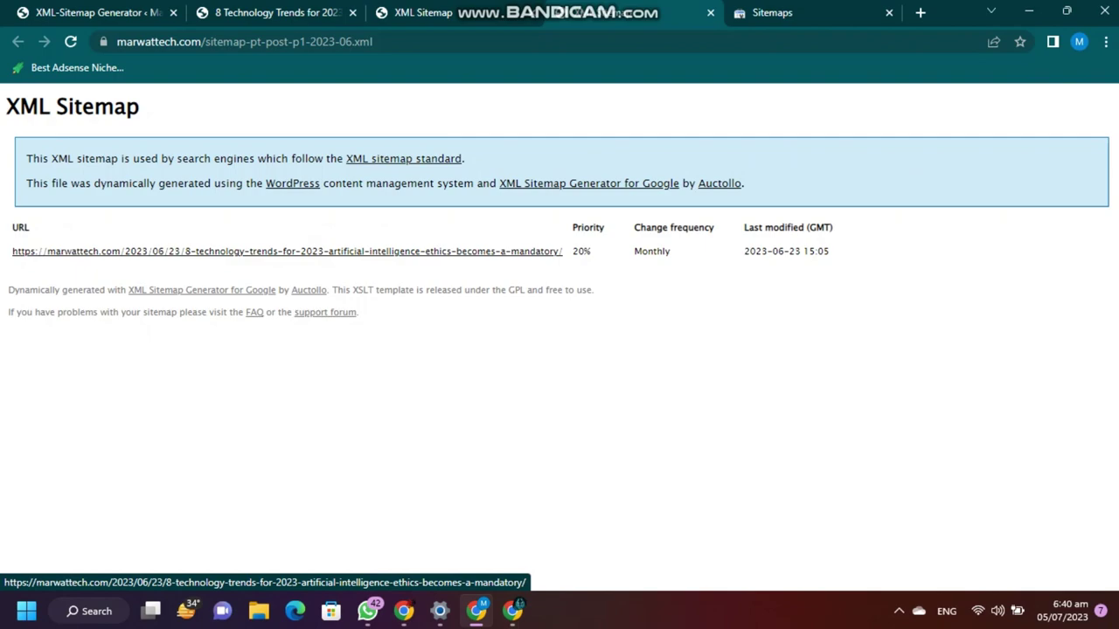
{"action": "left_click", "coordinate": [287, 251]}
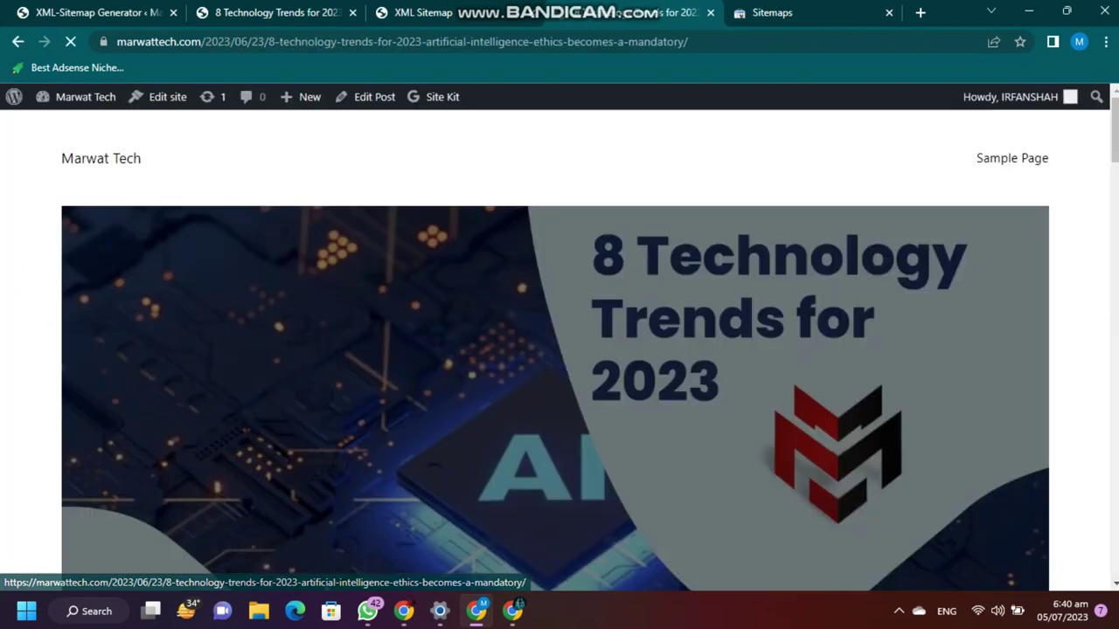
{"action": "scroll", "coordinate": [560, 349], "scroll_direction": "down", "scroll_amount": 6}
{"action": "key", "text": "alt+Left"}
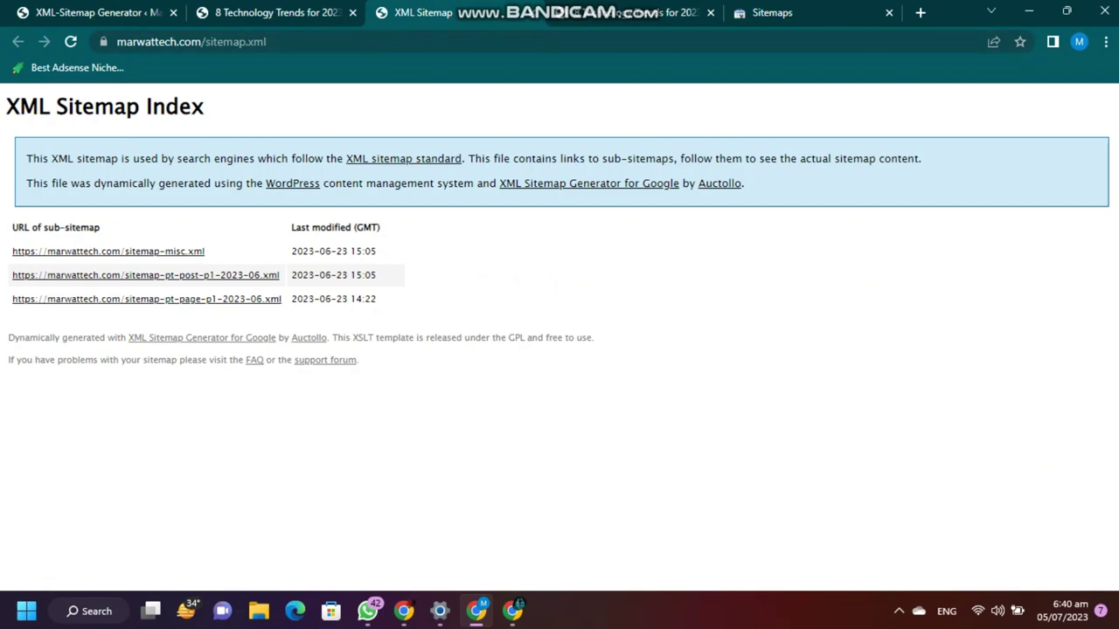
- Open the post sub-sitemap from the sitemap index and compare its entry with the "8 Technology Trends for 2023" post's URL
{"action": "left_click", "coordinate": [146, 275]}
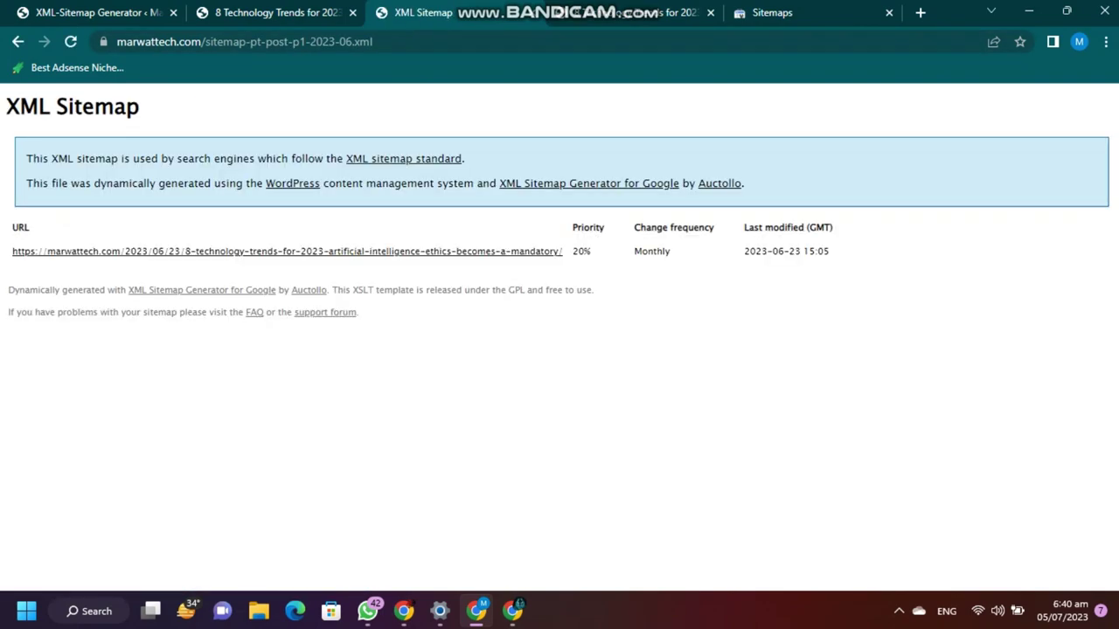
{"action": "left_click", "coordinate": [293, 14]}
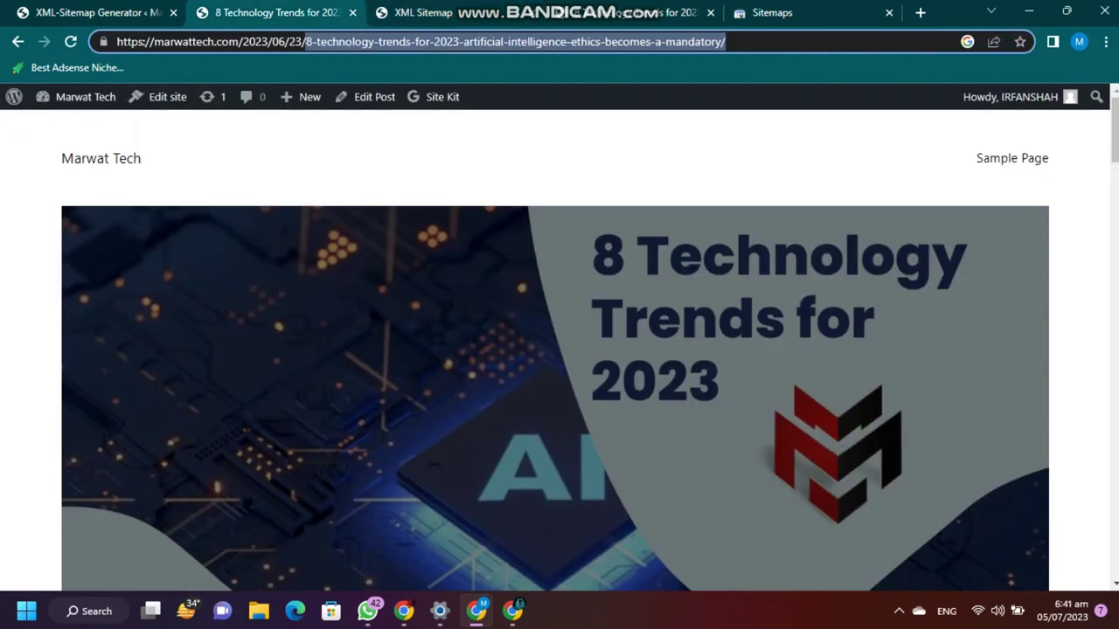
{"action": "left_click", "coordinate": [424, 13]}
- In the XML-Sitemap plugin's Sitemap Content settings, include categories, archives, author pages and tag pages
{"action": "left_click", "coordinate": [98, 13]}
{"action": "scroll", "coordinate": [560, 350], "scroll_direction": "down", "scroll_amount": 6}
{"action": "scroll", "coordinate": [559, 350], "scroll_direction": "down", "scroll_amount": 9}
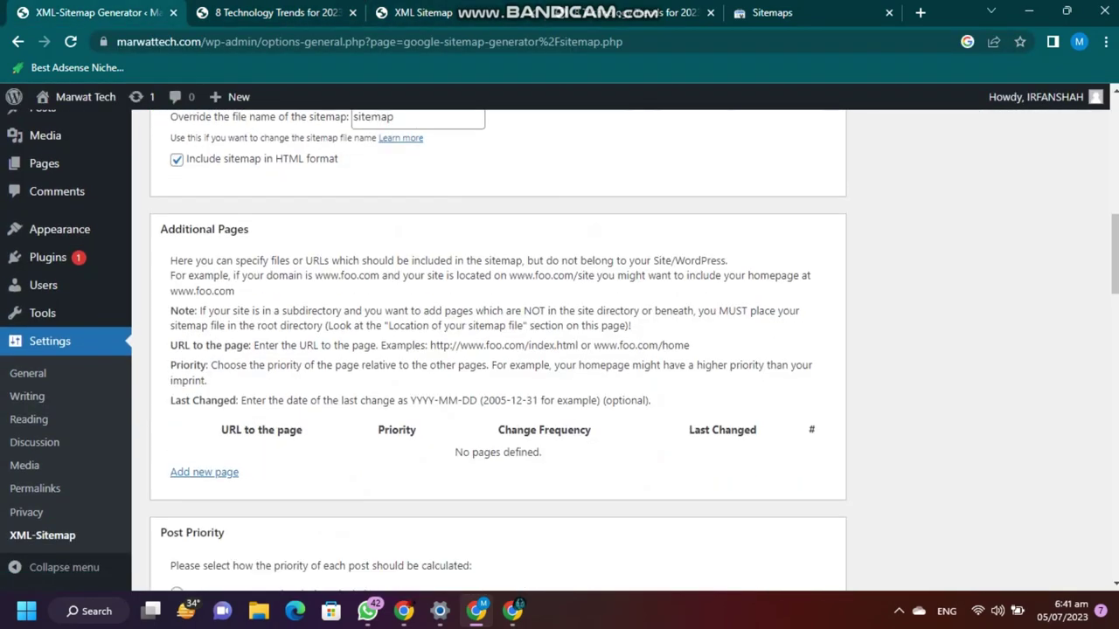
{"action": "scroll", "coordinate": [499, 349], "scroll_direction": "down", "scroll_amount": 3}
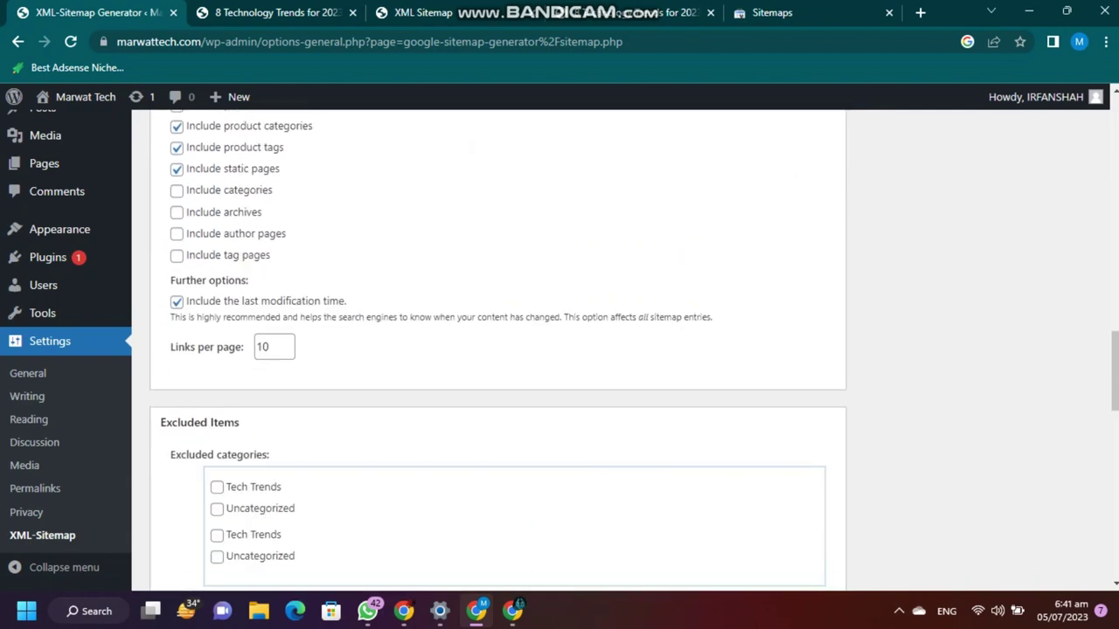
{"action": "scroll", "coordinate": [499, 350], "scroll_direction": "up", "scroll_amount": 4}
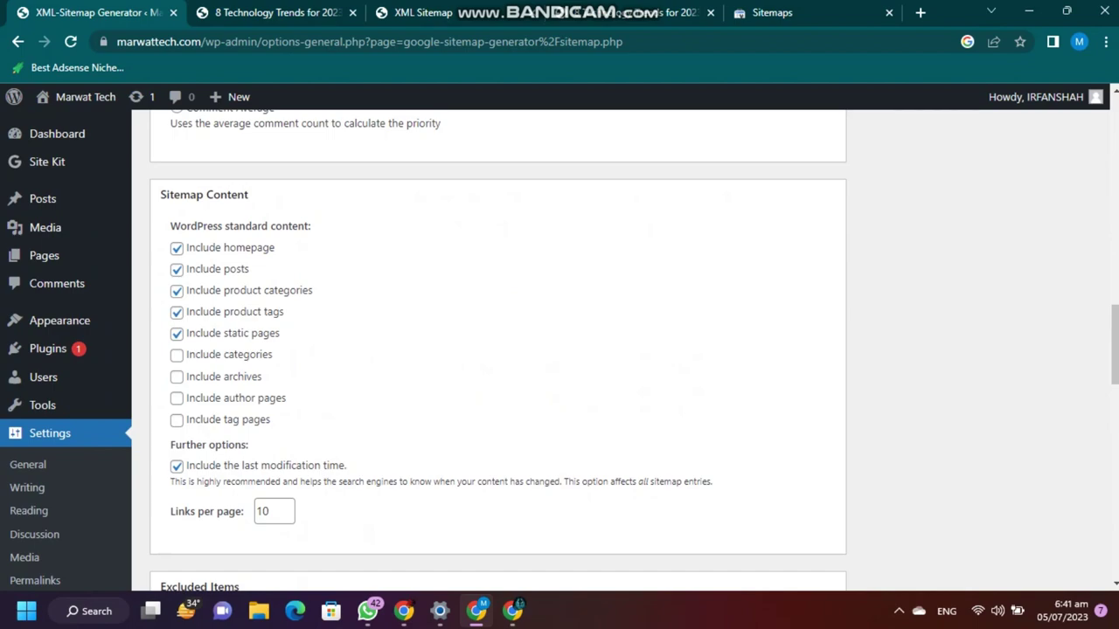
{"action": "left_click", "coordinate": [177, 355]}
{"action": "left_click", "coordinate": [177, 377]}
{"action": "left_click", "coordinate": [177, 399]}
{"action": "left_click", "coordinate": [176, 421]}
{"action": "scroll", "coordinate": [498, 350], "scroll_direction": "down", "scroll_amount": 4}
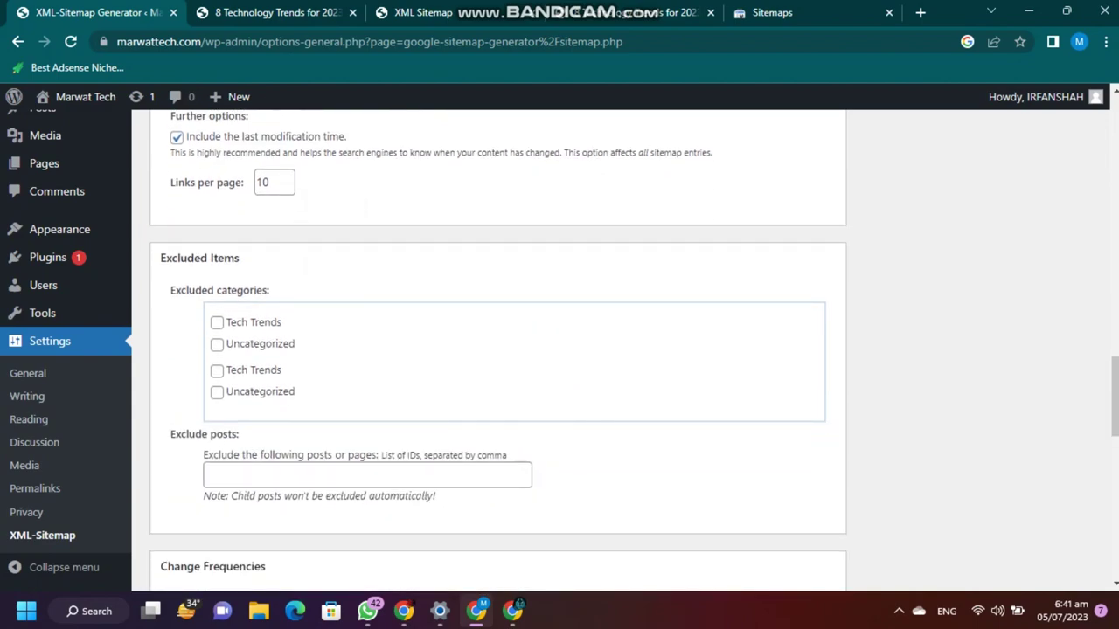
- Mark both Tech Trends entries as excluded categories and save the sitemap options
{"action": "left_click", "coordinate": [217, 323]}
{"action": "left_click", "coordinate": [217, 370]}
{"action": "scroll", "coordinate": [498, 349], "scroll_direction": "down", "scroll_amount": 2}
{"action": "scroll", "coordinate": [498, 350], "scroll_direction": "down", "scroll_amount": 8}
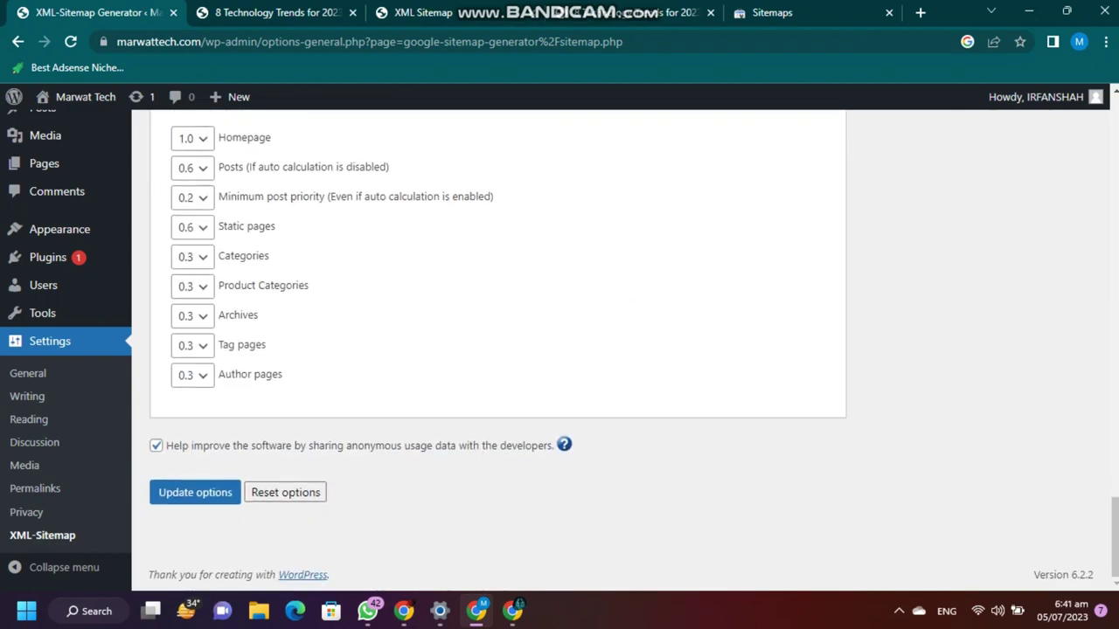
{"action": "left_click", "coordinate": [195, 493]}
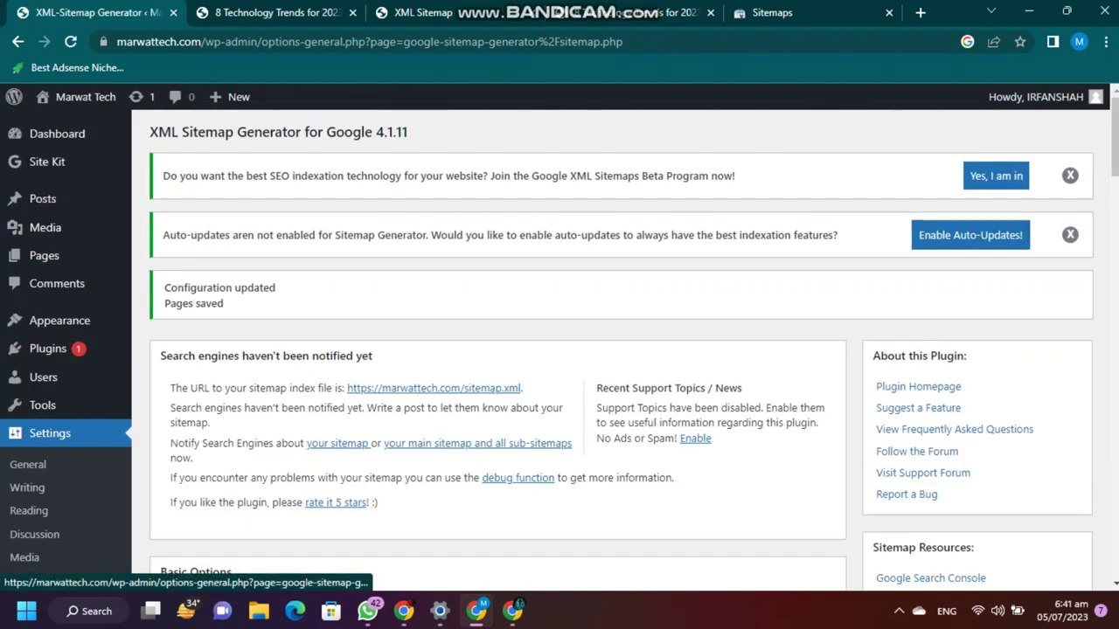
- Enable auto-updates for the sitemap generator, join its Google XML Sitemaps Beta Program, and return to the plugin settings
{"action": "left_click", "coordinate": [970, 235]}
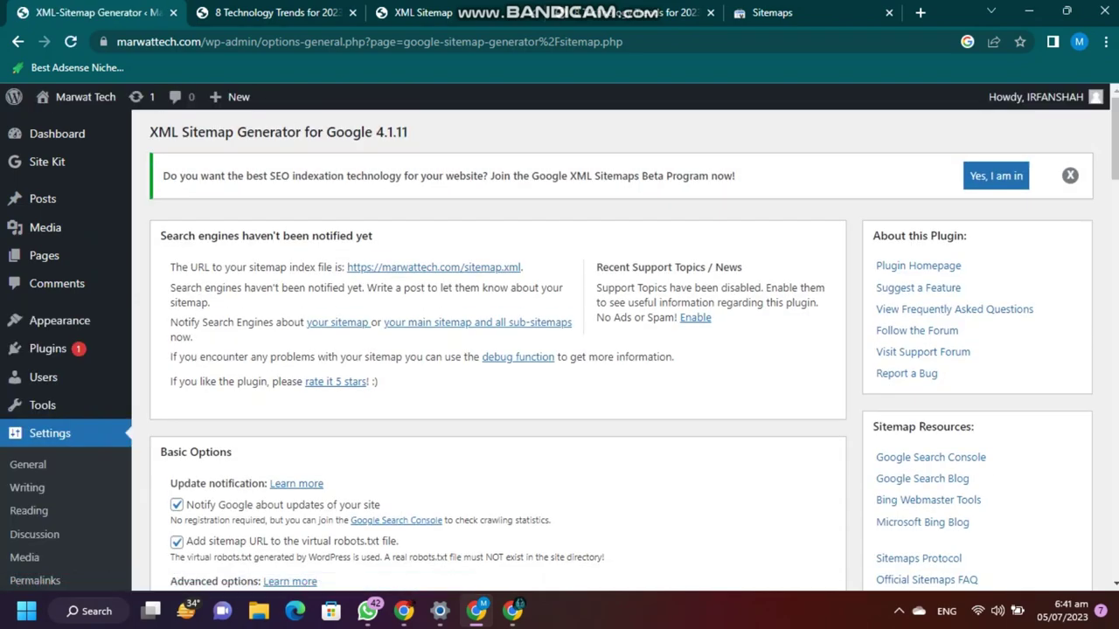
{"action": "left_click", "coordinate": [996, 176]}
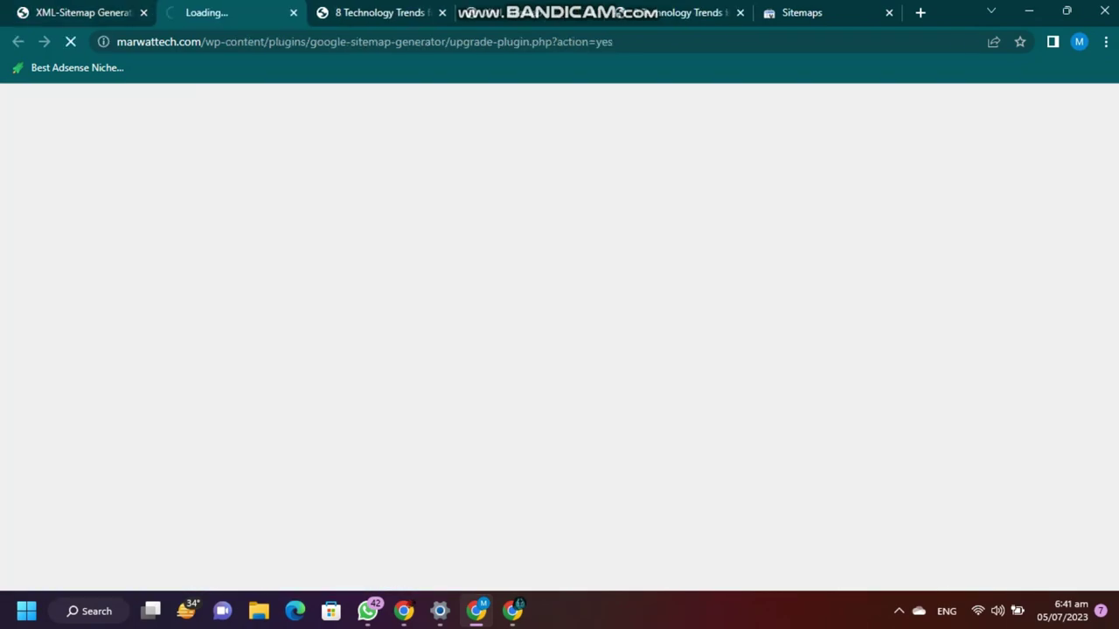
{"action": "left_click", "coordinate": [83, 13]}
- Review the plugin's basic options, view its Google Search Console resource link, and highlight the plugin name back on the settings page
{"action": "scroll", "coordinate": [560, 350], "scroll_direction": "down", "scroll_amount": 3}
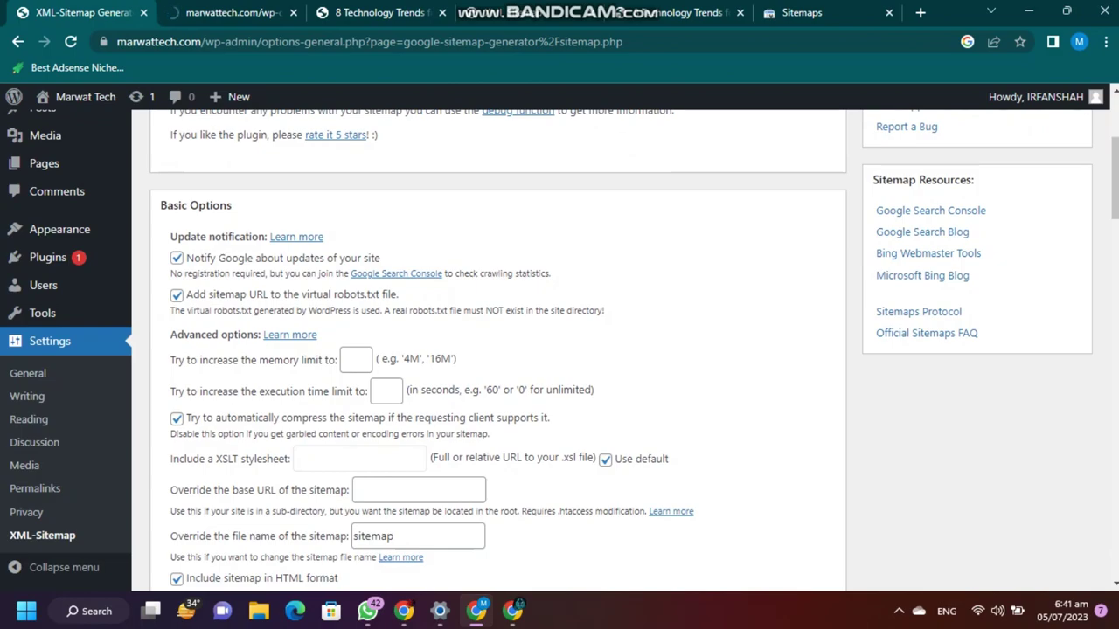
{"action": "scroll", "coordinate": [560, 349], "scroll_direction": "up", "scroll_amount": 1}
{"action": "scroll", "coordinate": [498, 349], "scroll_direction": "up", "scroll_amount": 2}
{"action": "left_click", "coordinate": [931, 375]}
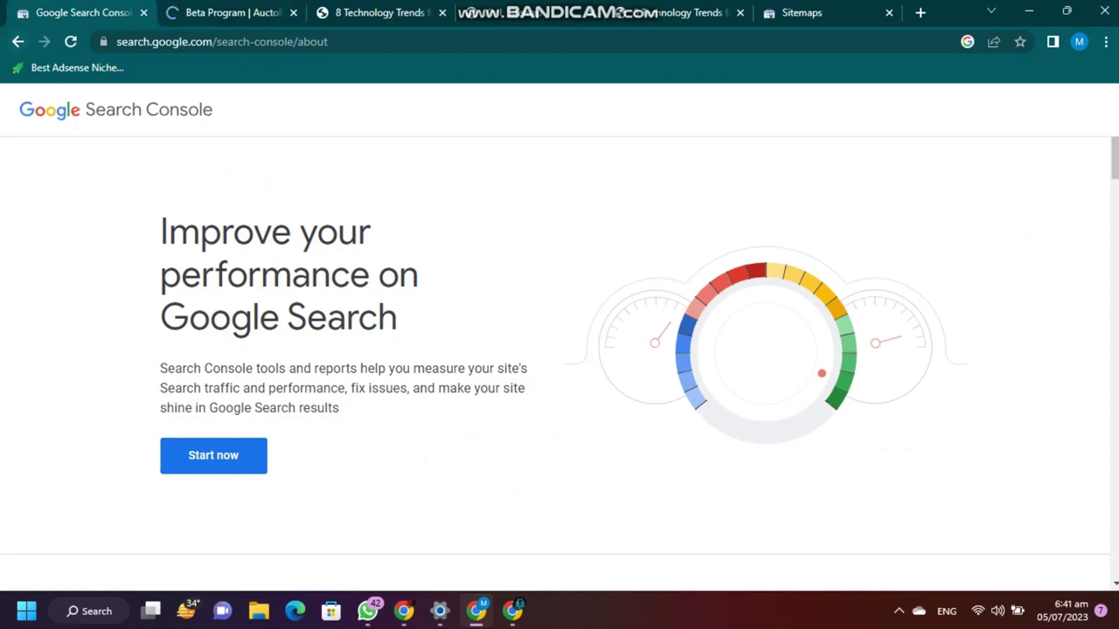
{"action": "key", "text": "alt+Left"}
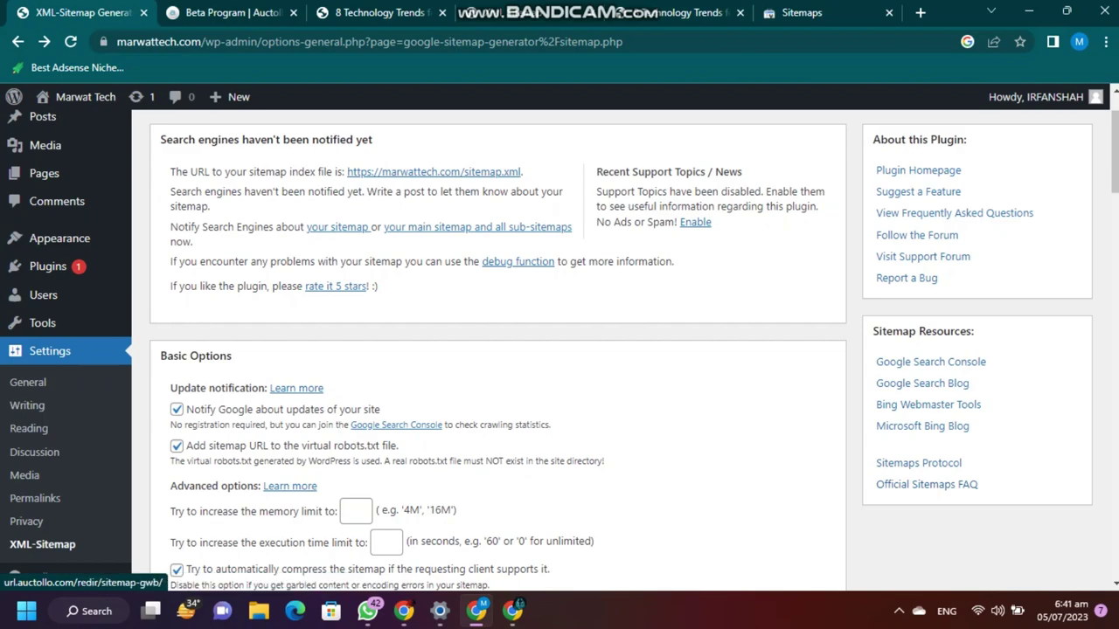
{"action": "scroll", "coordinate": [560, 346], "scroll_direction": "up", "scroll_amount": 1}
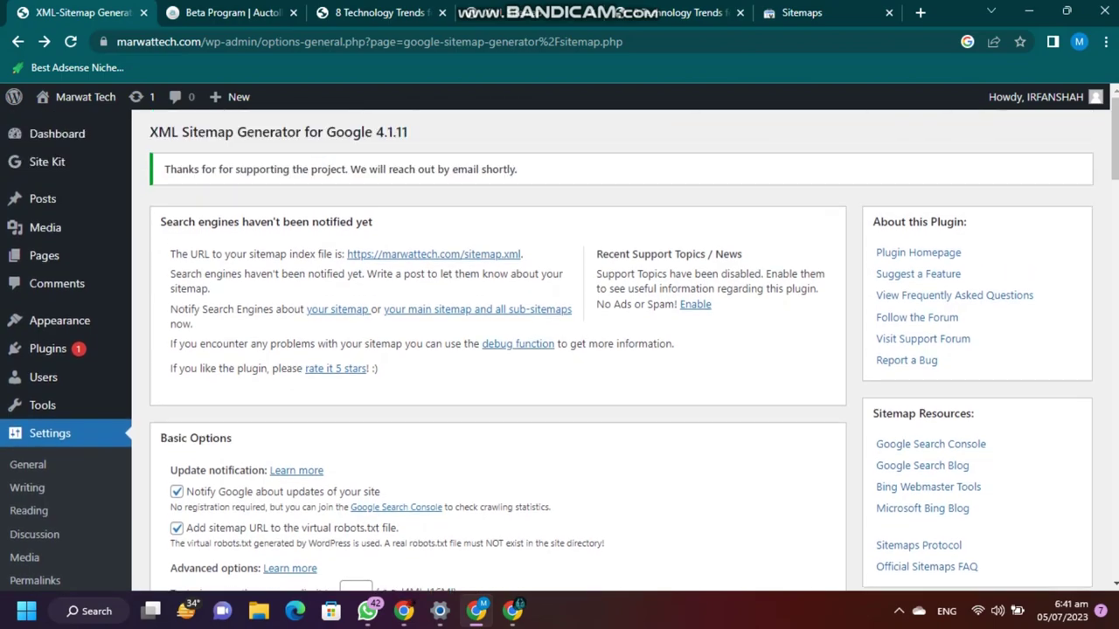
{"action": "left_click_drag", "start_coordinate": [409, 133], "coordinate": [159, 132]}
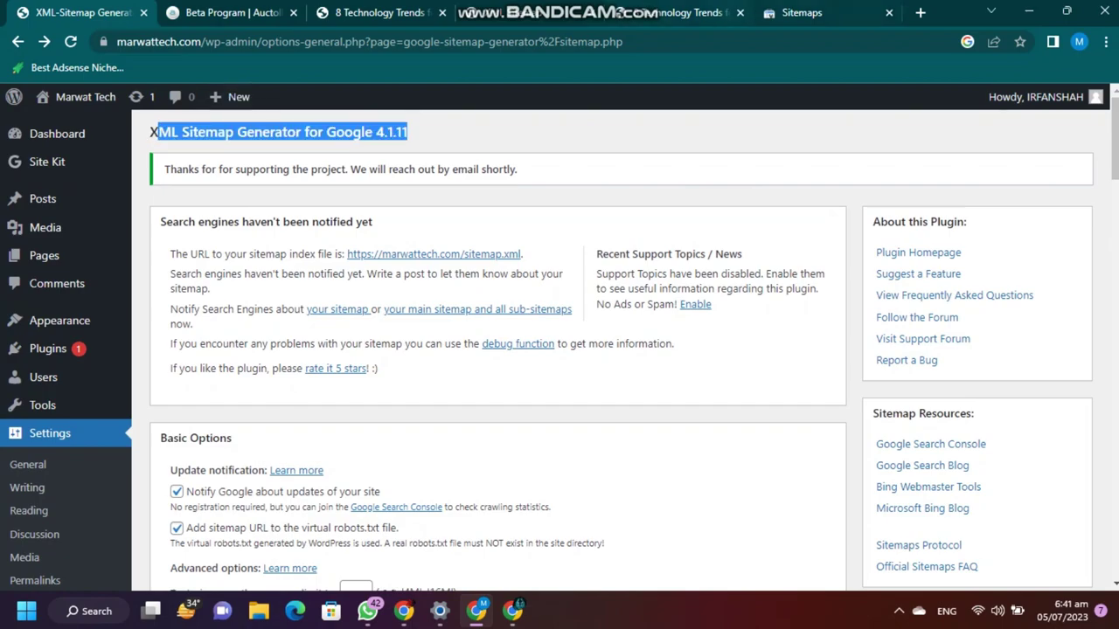
- Check the submitted sitemaps in Search Console, and notify search engines about the main sitemap and all sub-sitemaps from the plugin page
{"action": "left_click", "coordinate": [802, 13]}
{"action": "left_click", "coordinate": [537, 281]}
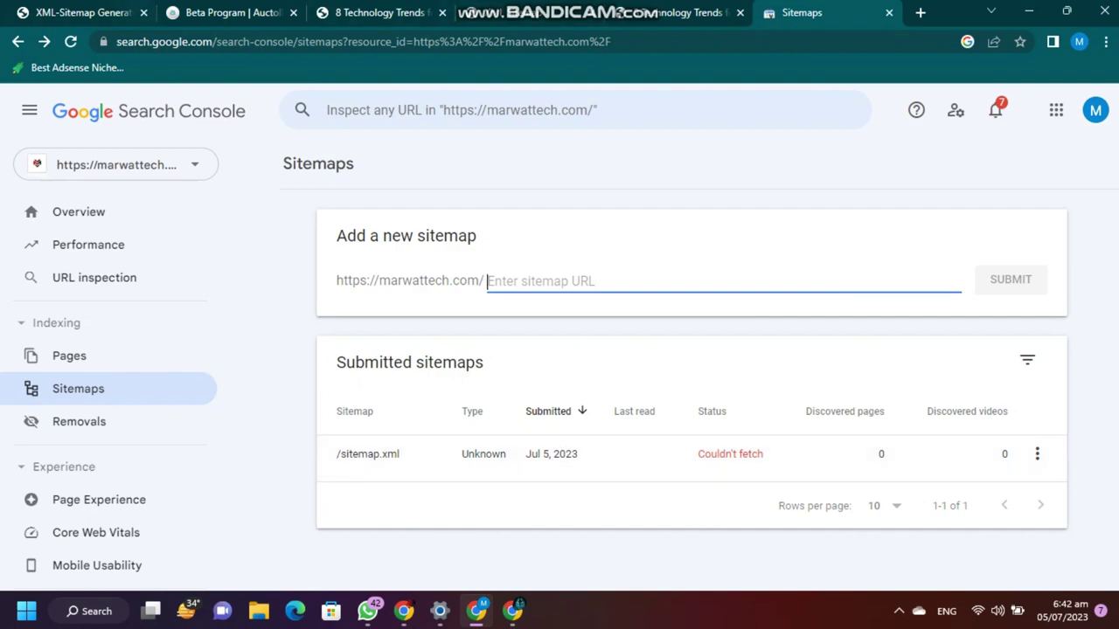
{"action": "key", "text": "ctrl+Tab"}
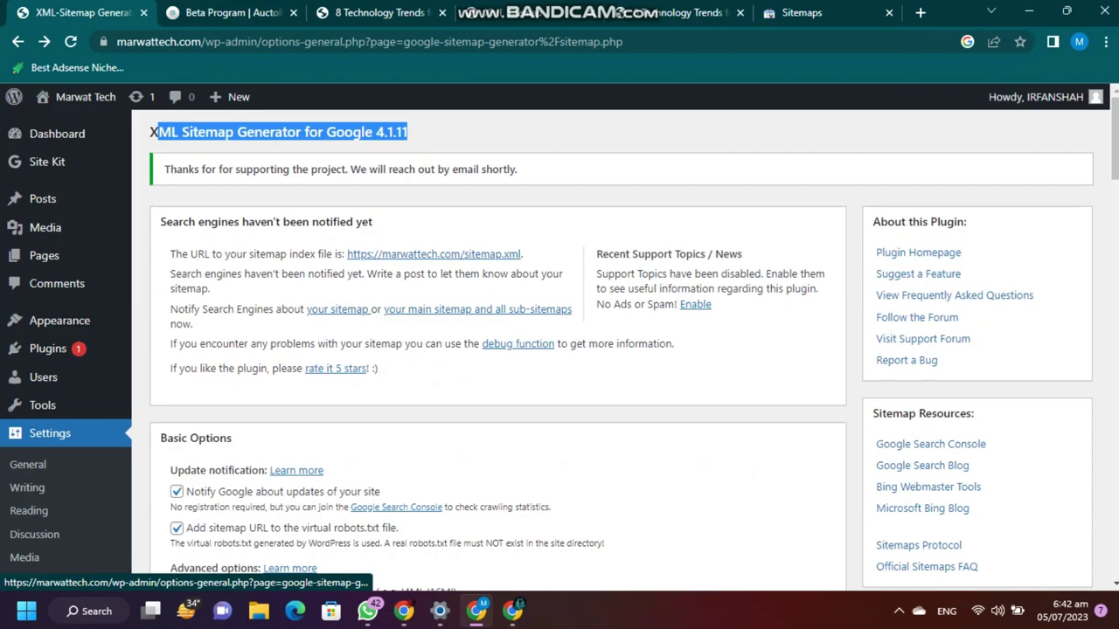
{"action": "left_click", "coordinate": [477, 309]}
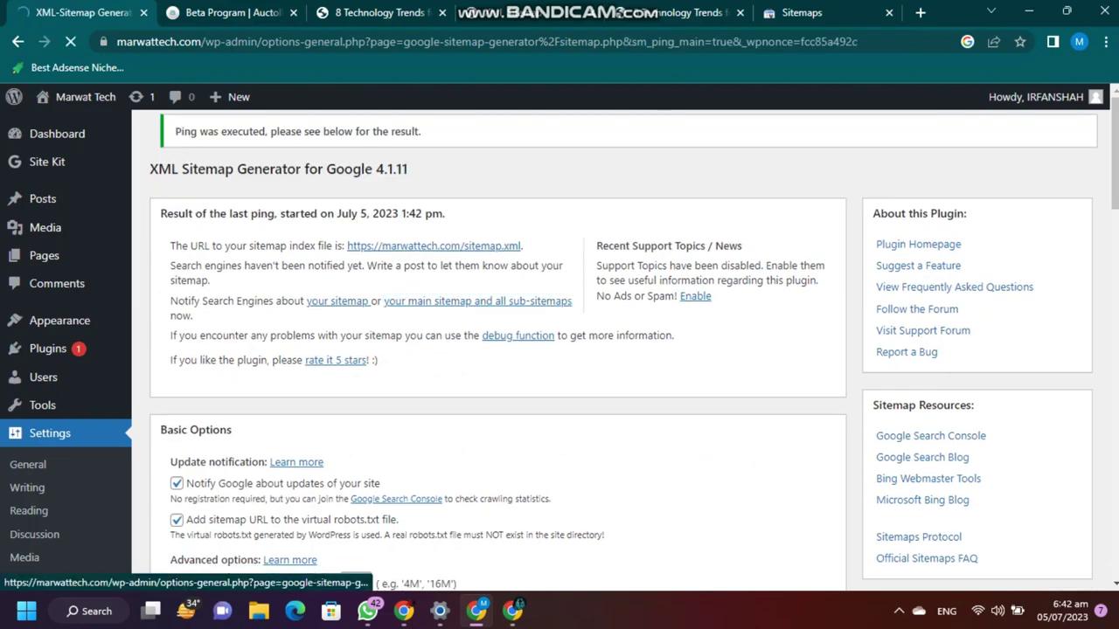
{"action": "left_click", "coordinate": [477, 309]}
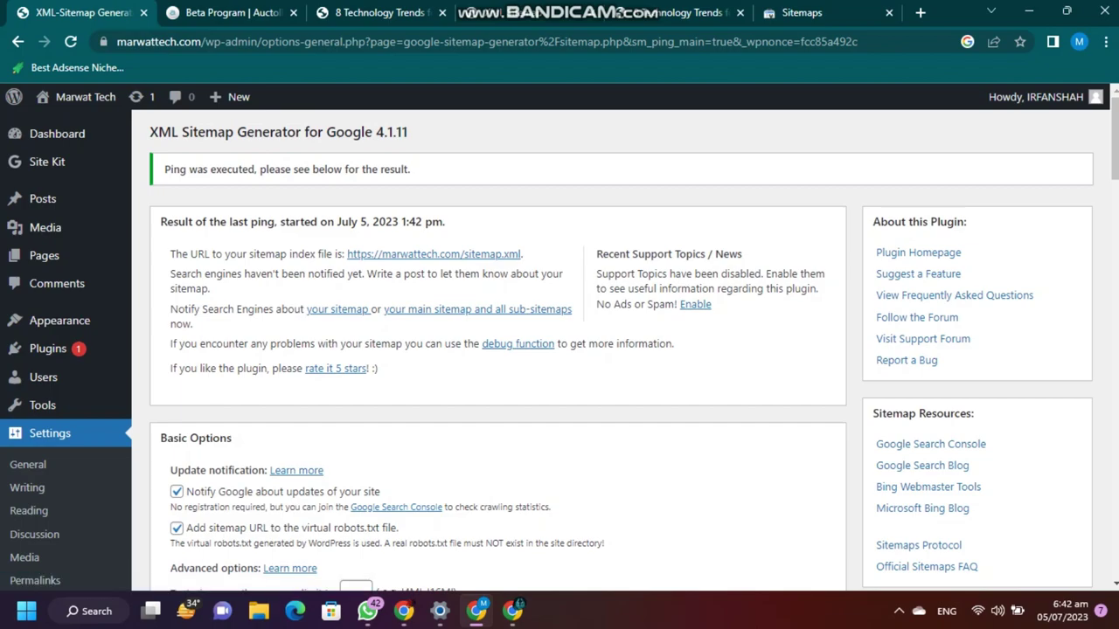
{"action": "left_click", "coordinate": [338, 310]}
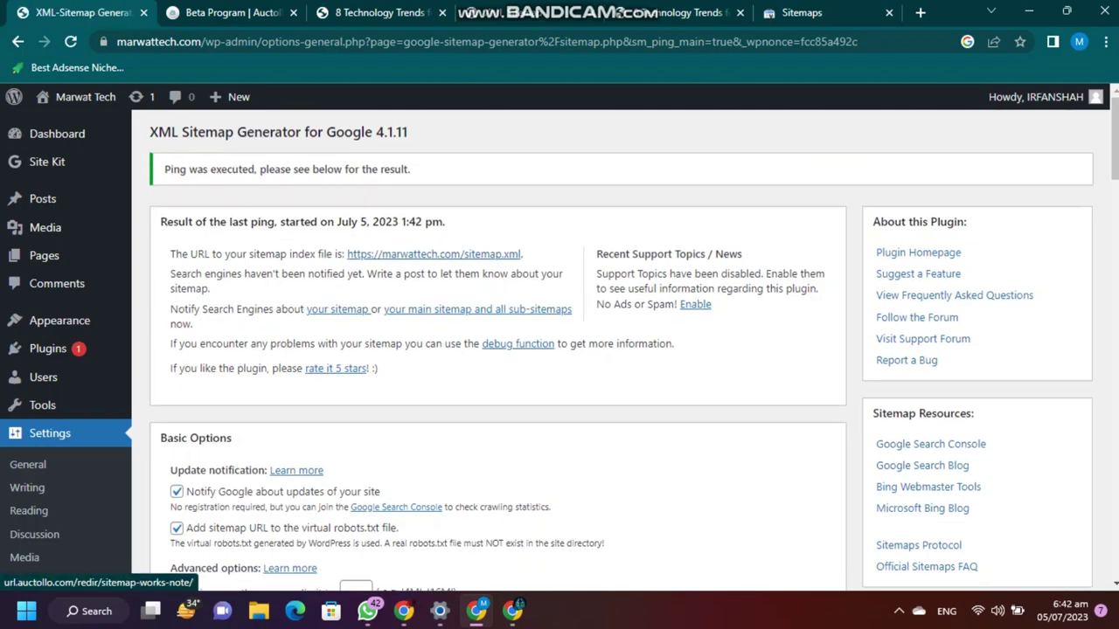
{"action": "scroll", "coordinate": [560, 350], "scroll_direction": "down", "scroll_amount": 2}
{"action": "scroll", "coordinate": [560, 349], "scroll_direction": "up", "scroll_amount": 2}
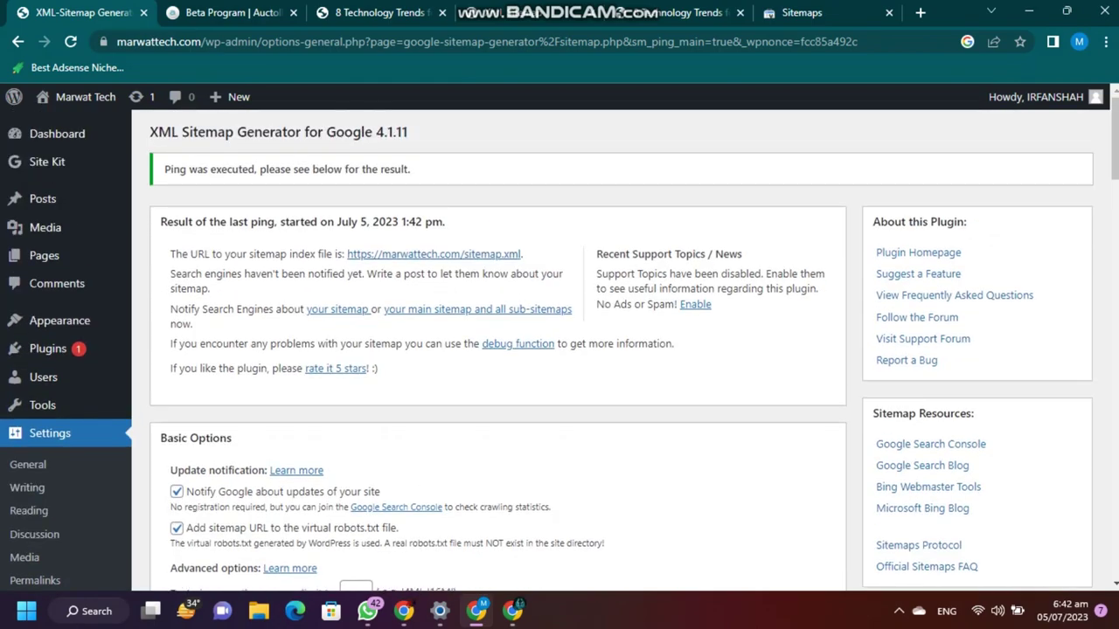
{"action": "left_click", "coordinate": [232, 13]}
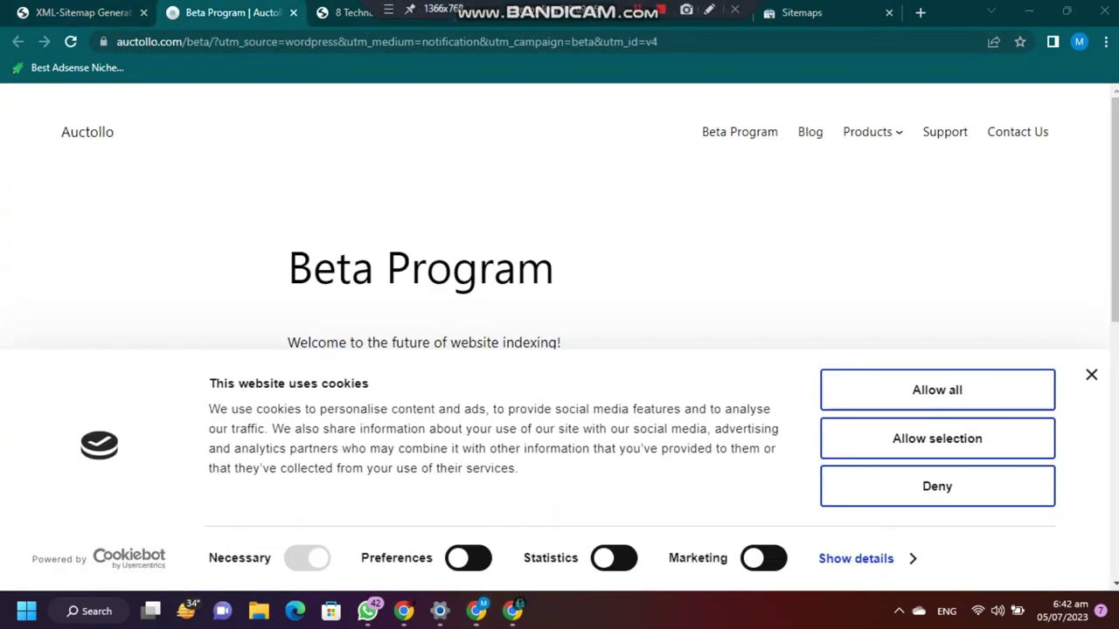
{"action": "key", "text": "ctrl+shift+Tab"}
- Open the site's sitemap index, inspect the misc sub-sitemap and the HTML index's authors sub-sitemap, and return to the HTML index
{"action": "left_click", "coordinate": [433, 254]}
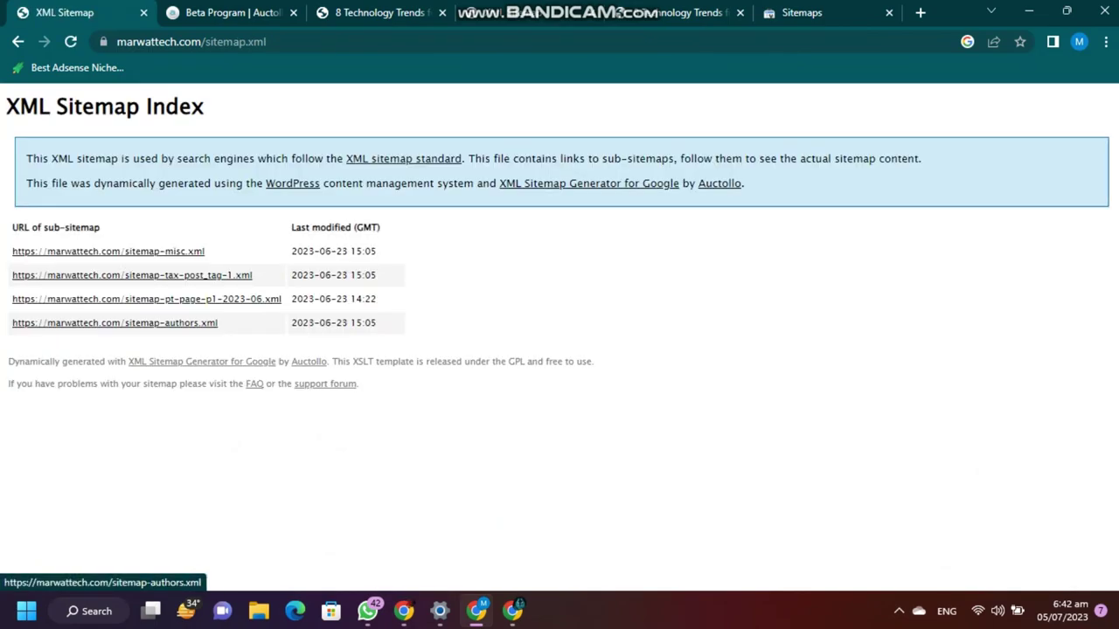
{"action": "left_click", "coordinate": [109, 251]}
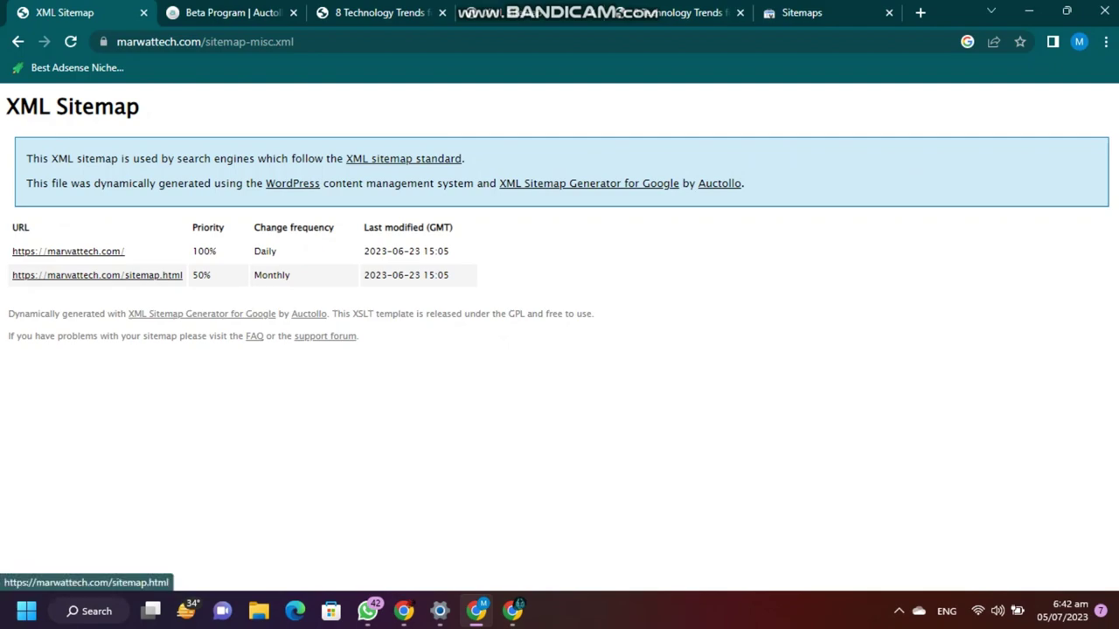
{"action": "left_click", "coordinate": [97, 274]}
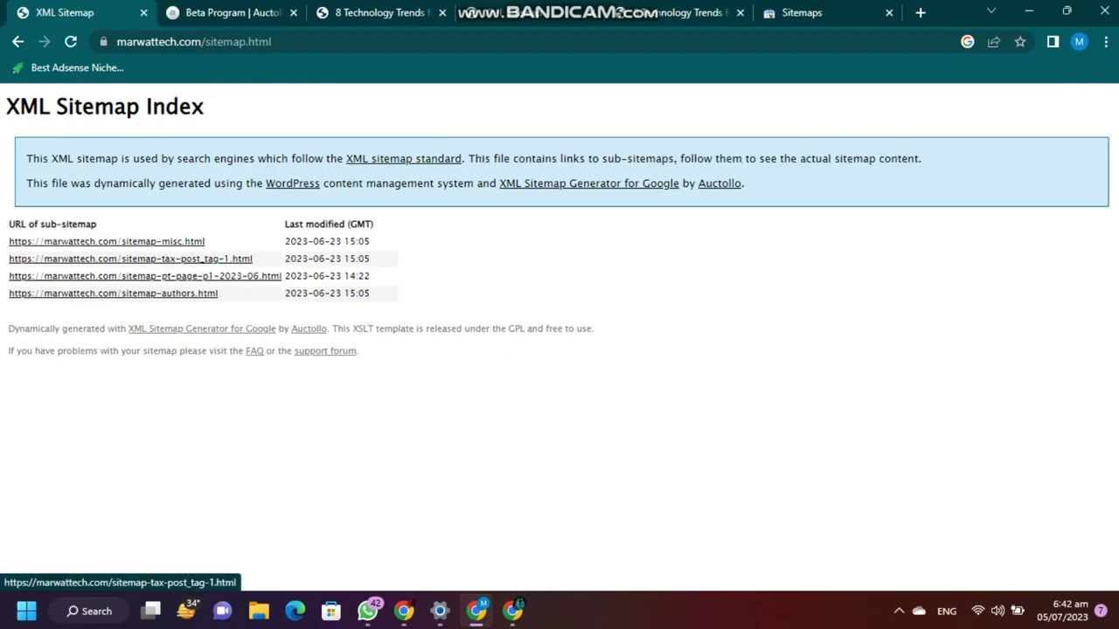
{"action": "left_click", "coordinate": [113, 293]}
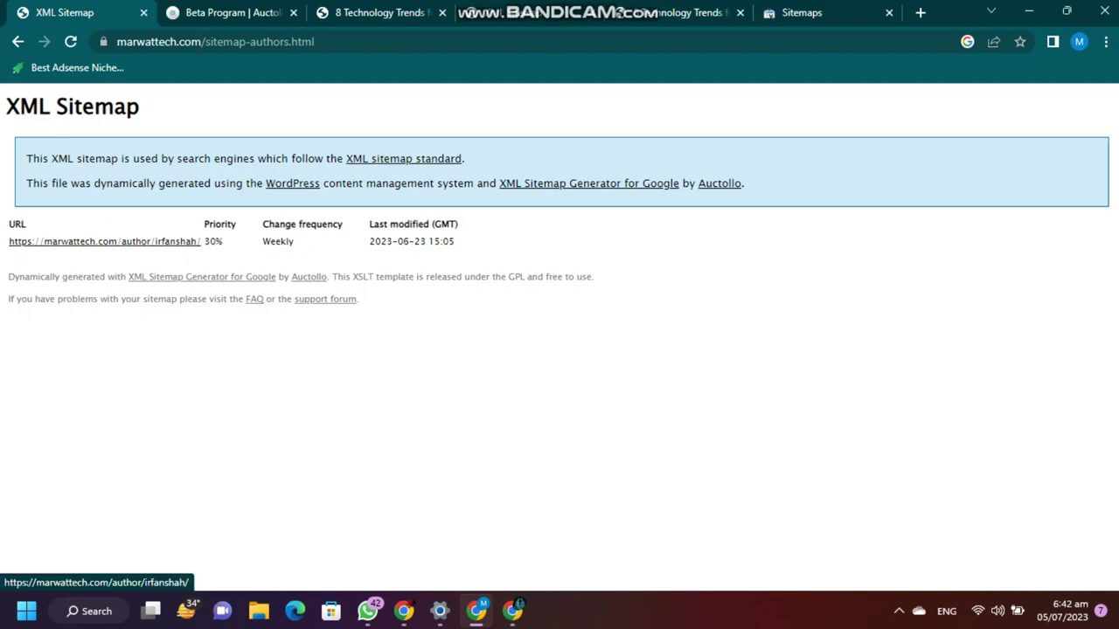
{"action": "left_click", "coordinate": [18, 42]}
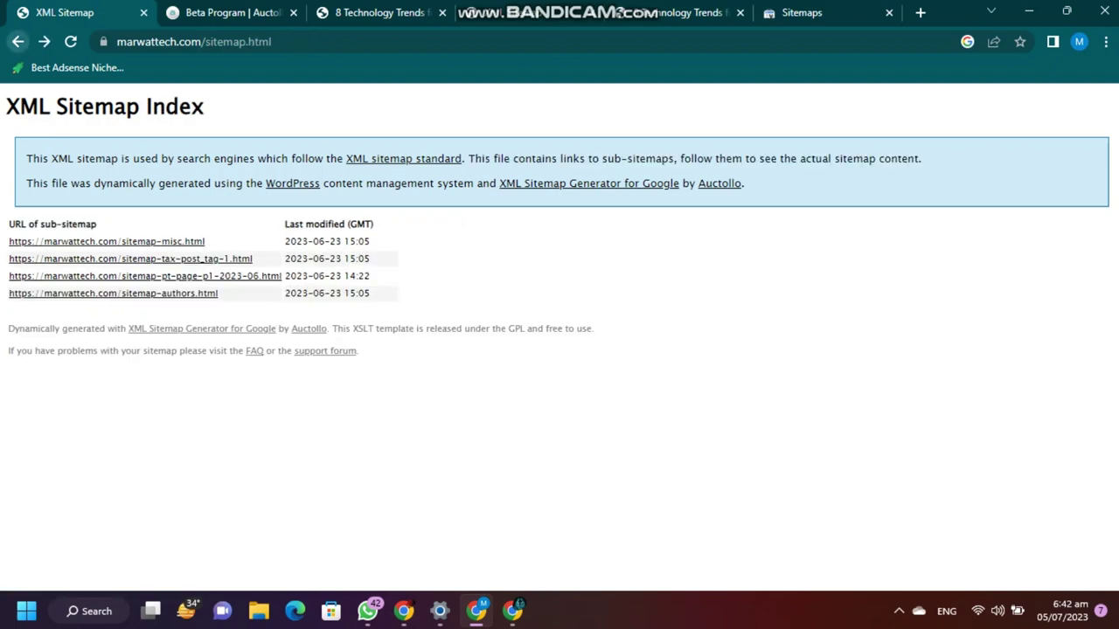
- Copy the sitemap-authors.html URL from the sitemap index and submit it as a new sitemap in Google Search Console
{"action": "left_click_drag", "start_coordinate": [221, 293], "coordinate": [9, 293]}
{"action": "key", "text": "ctrl+c"}
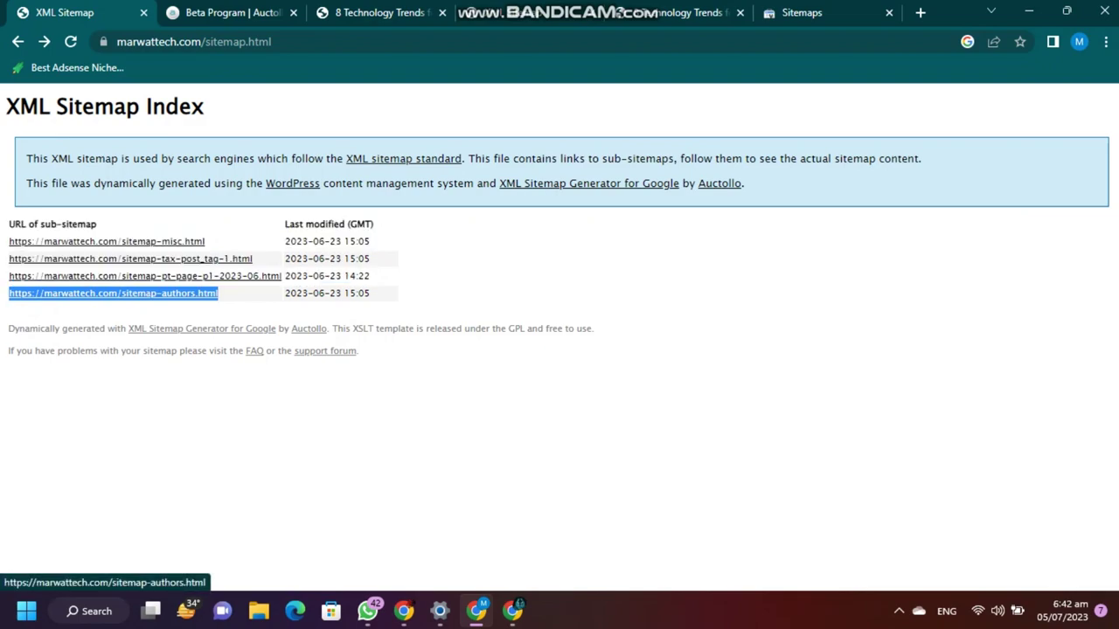
{"action": "left_click", "coordinate": [803, 13]}
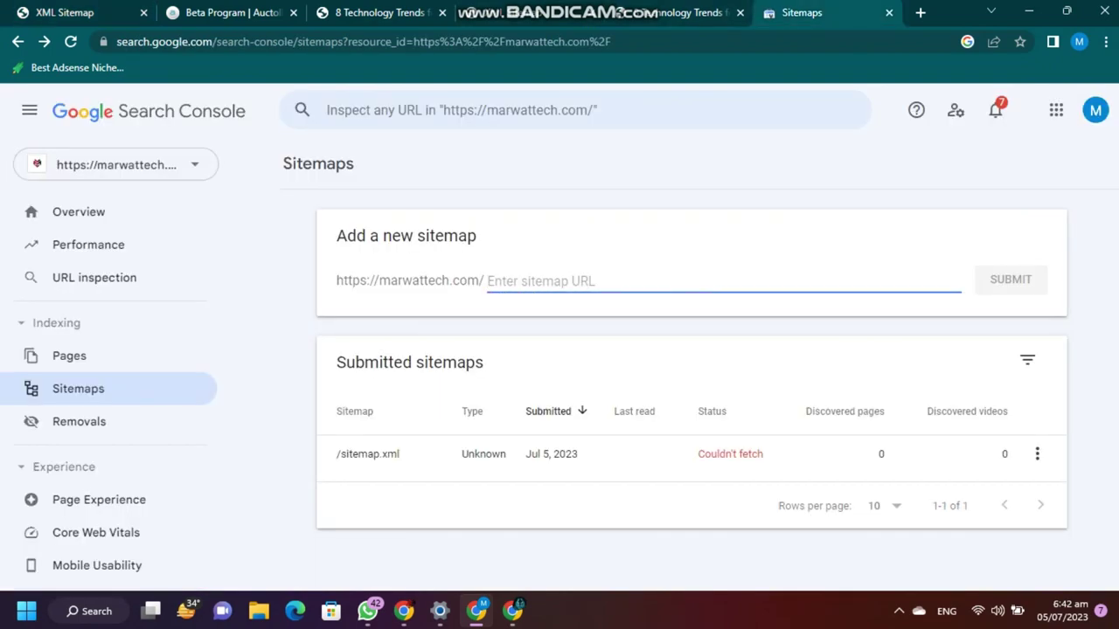
{"action": "key", "text": "ctrl+v"}
{"action": "key", "text": "Return"}
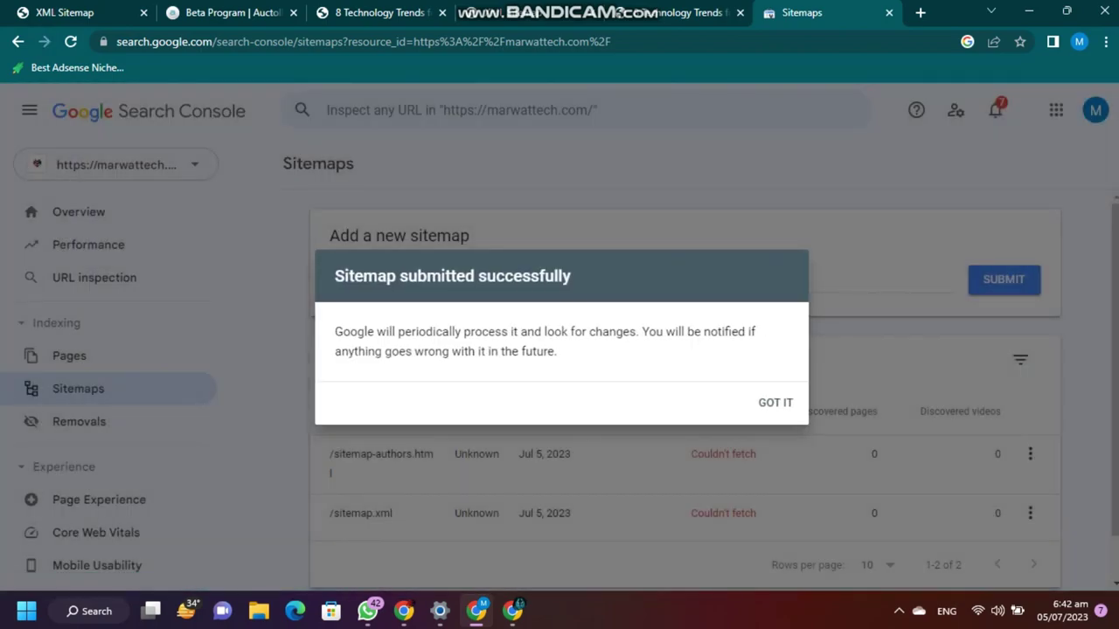
{"action": "left_click", "coordinate": [775, 402]}
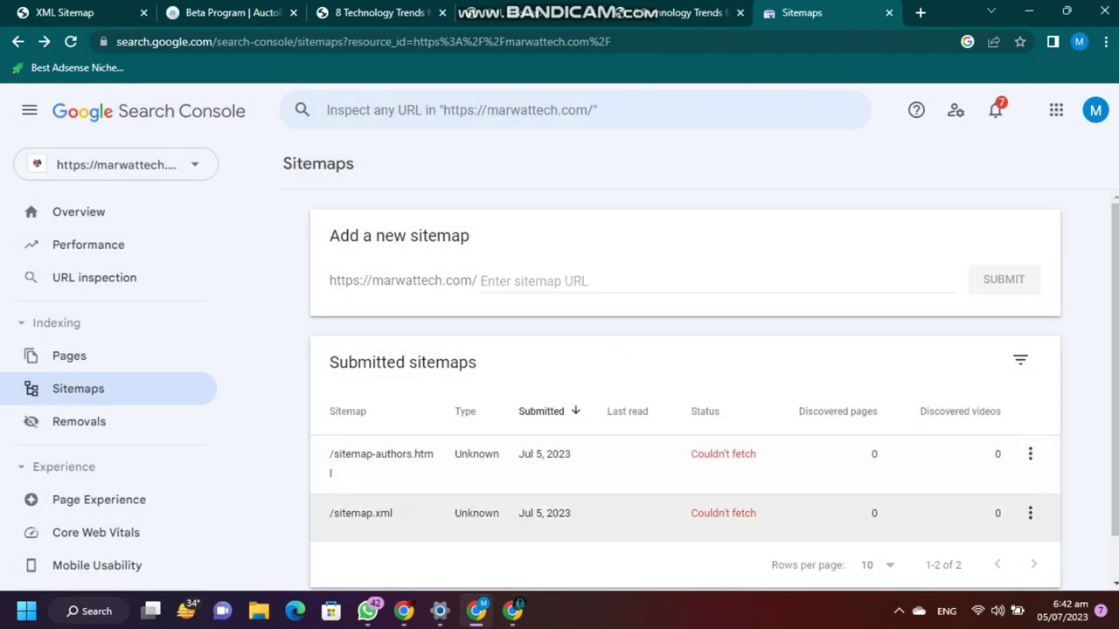
- Copy the sitemap-pt-page-p1-2023-06.html URL from the sitemap index, submit it in Search Console, and view the submitted sitemaps
{"action": "key", "text": "ctrl+Tab"}
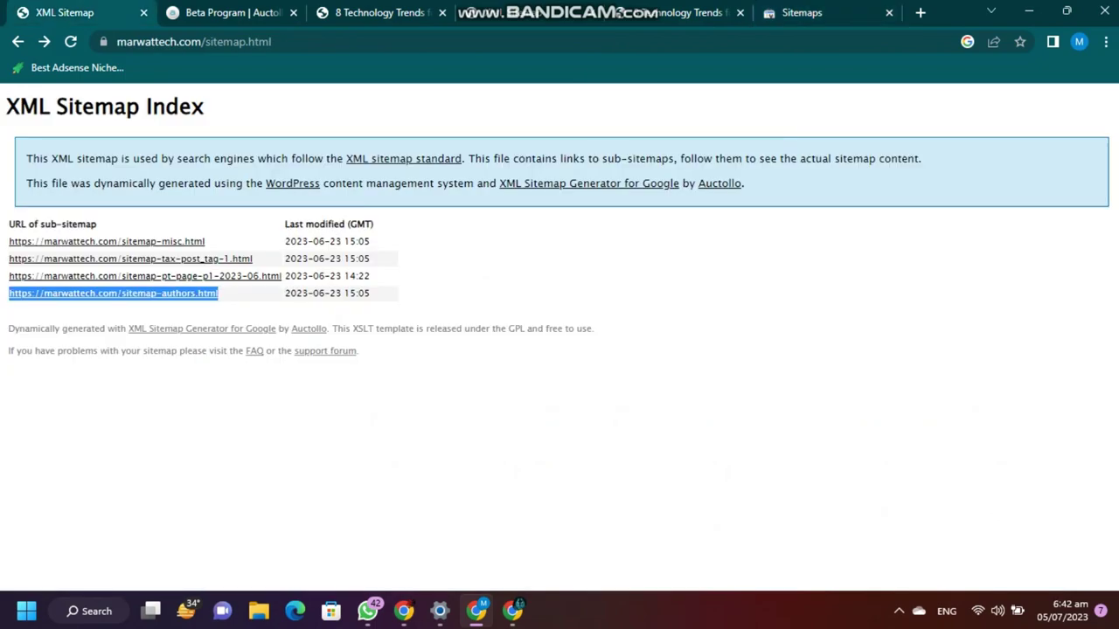
{"action": "left_click_drag", "start_coordinate": [283, 276], "coordinate": [10, 276]}
{"action": "key", "text": "ctrl+c"}
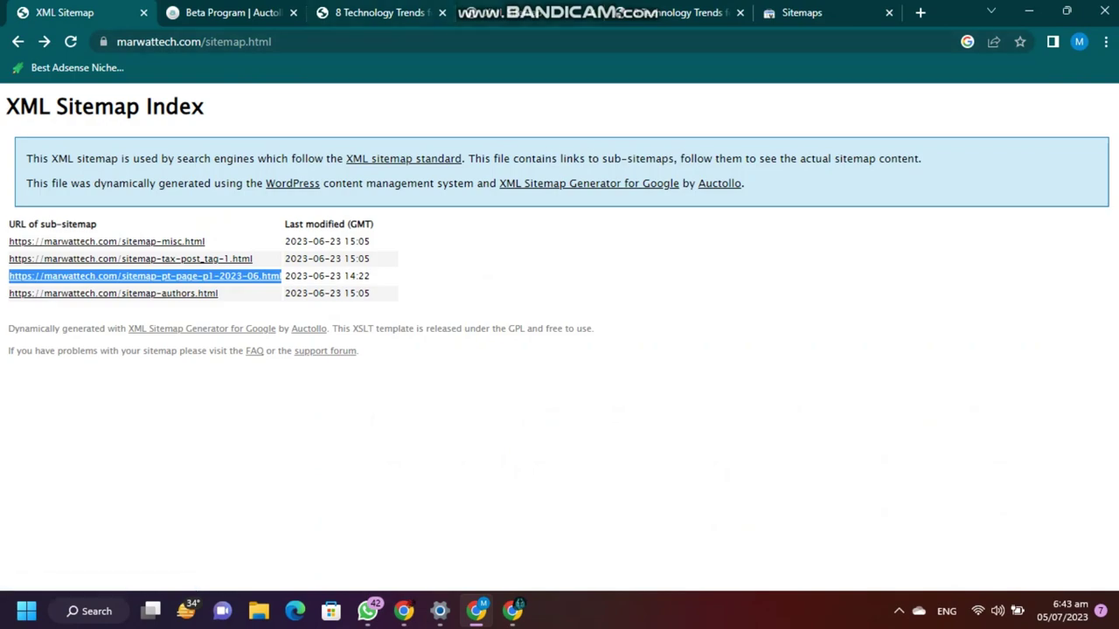
{"action": "key", "text": "ctrl+shift+Tab"}
{"action": "left_click", "coordinate": [555, 281]}
{"action": "key", "text": "ctrl+v"}
{"action": "left_click", "coordinate": [1003, 280]}
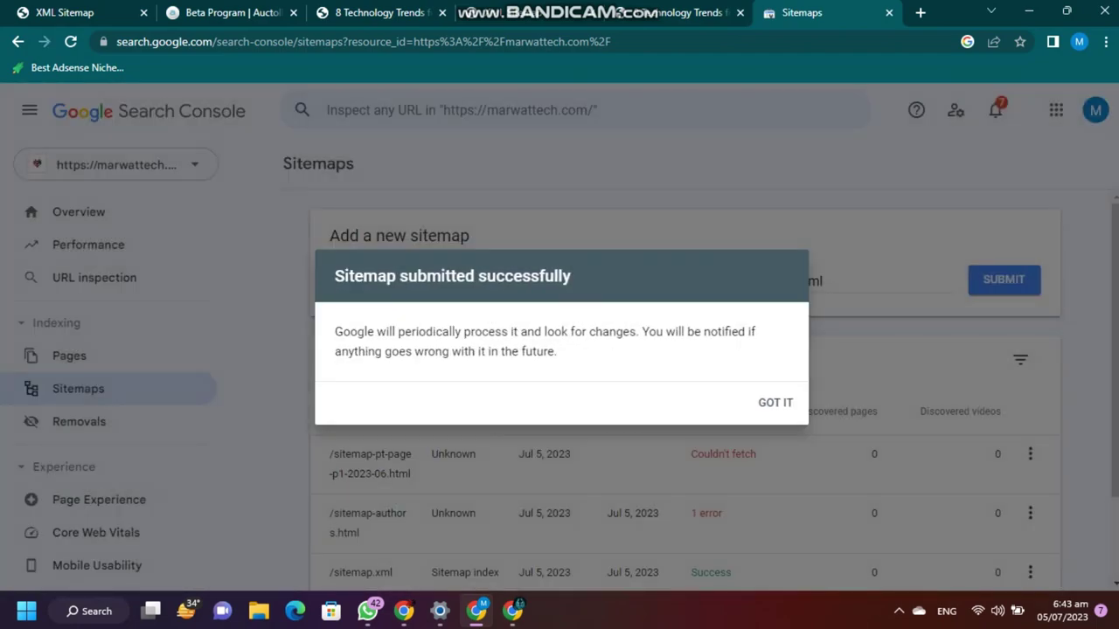
{"action": "left_click", "coordinate": [776, 403]}
{"action": "scroll", "coordinate": [773, 381], "scroll_direction": "down", "scroll_amount": 2}
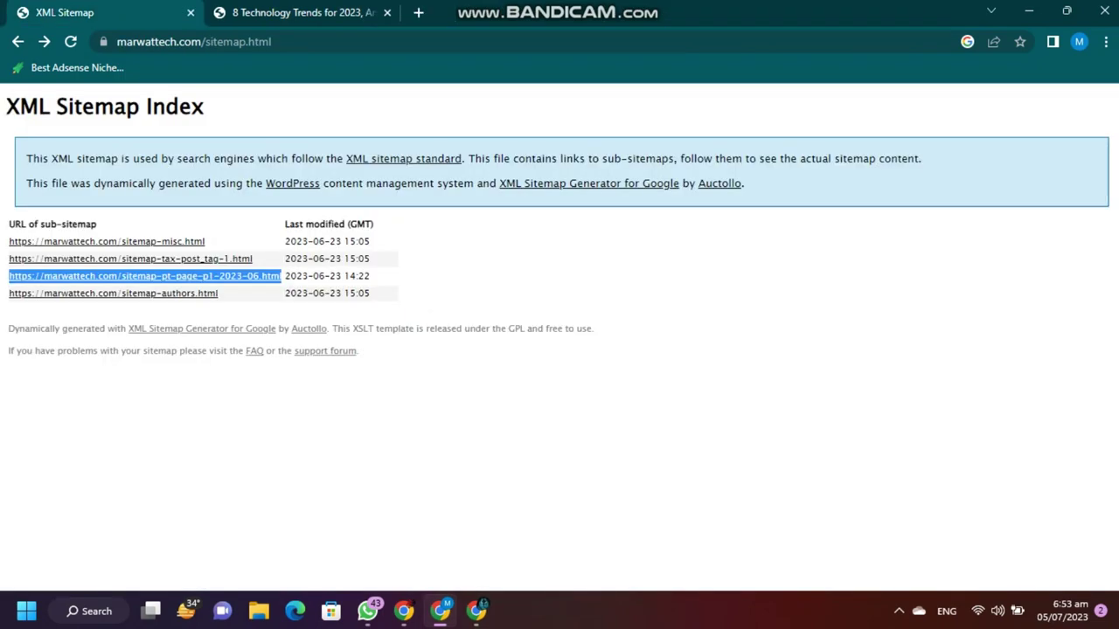
- Review the published post on 8 Technology Trends for 2023, comparing it with the sitemap index
{"action": "left_click", "coordinate": [302, 12]}
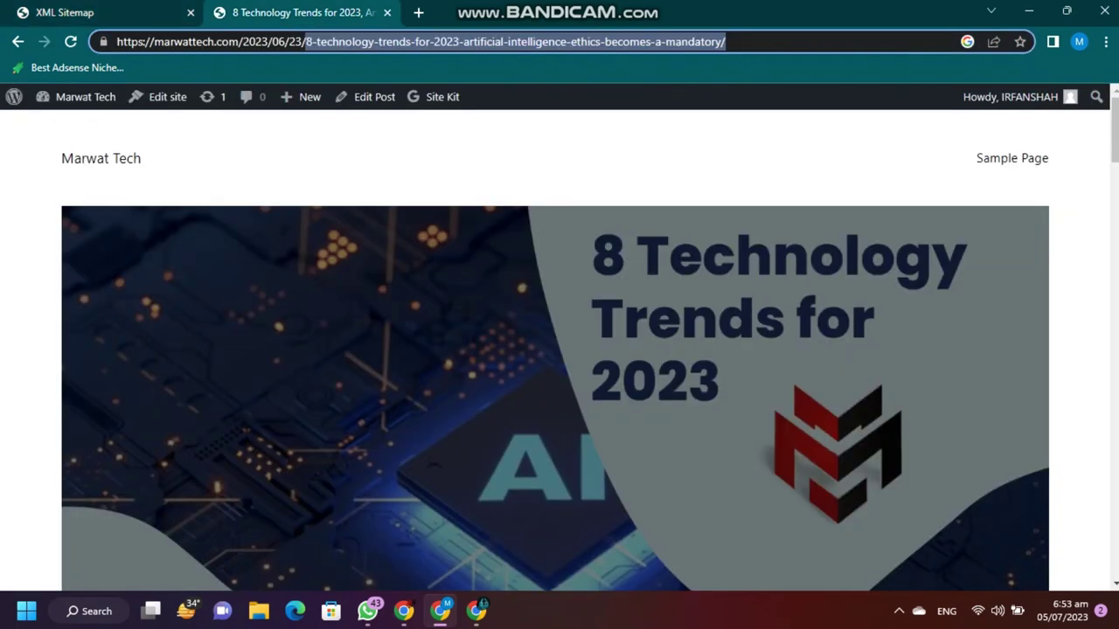
{"action": "scroll", "coordinate": [556, 337], "scroll_direction": "down", "scroll_amount": 3}
{"action": "left_click", "coordinate": [96, 12]}
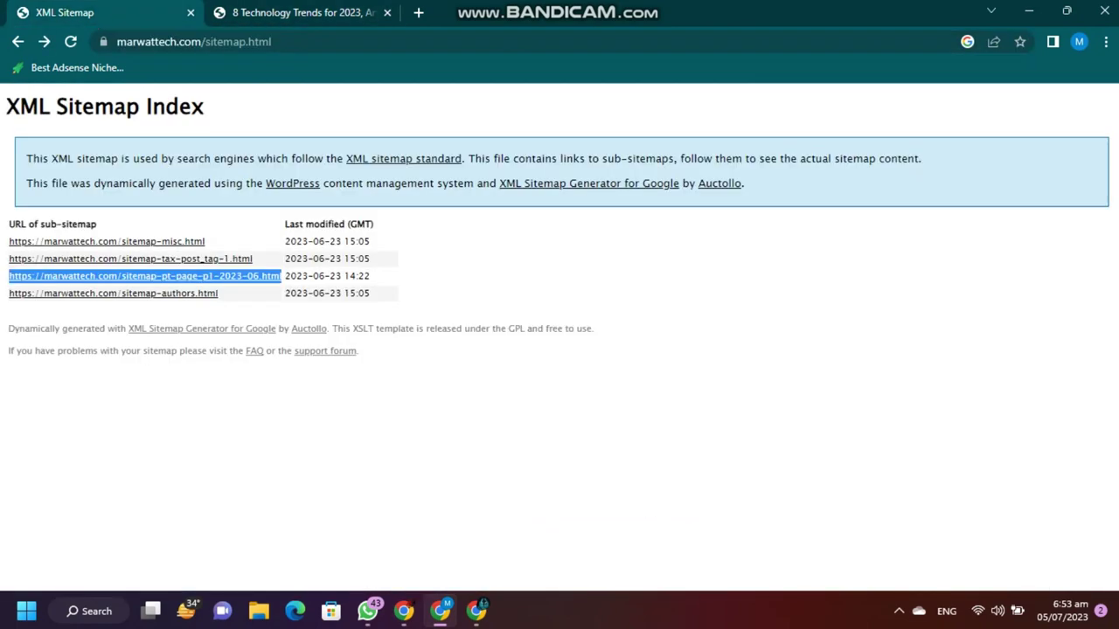
{"action": "key", "text": "ctrl+Tab"}
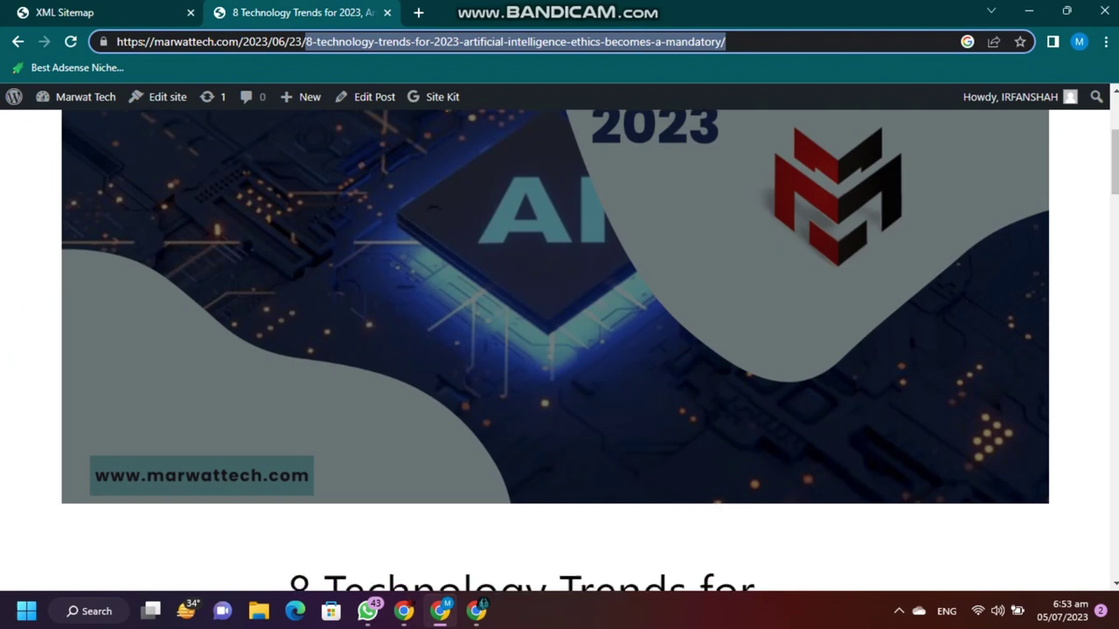
{"action": "scroll", "coordinate": [560, 350], "scroll_direction": "down", "scroll_amount": 4}
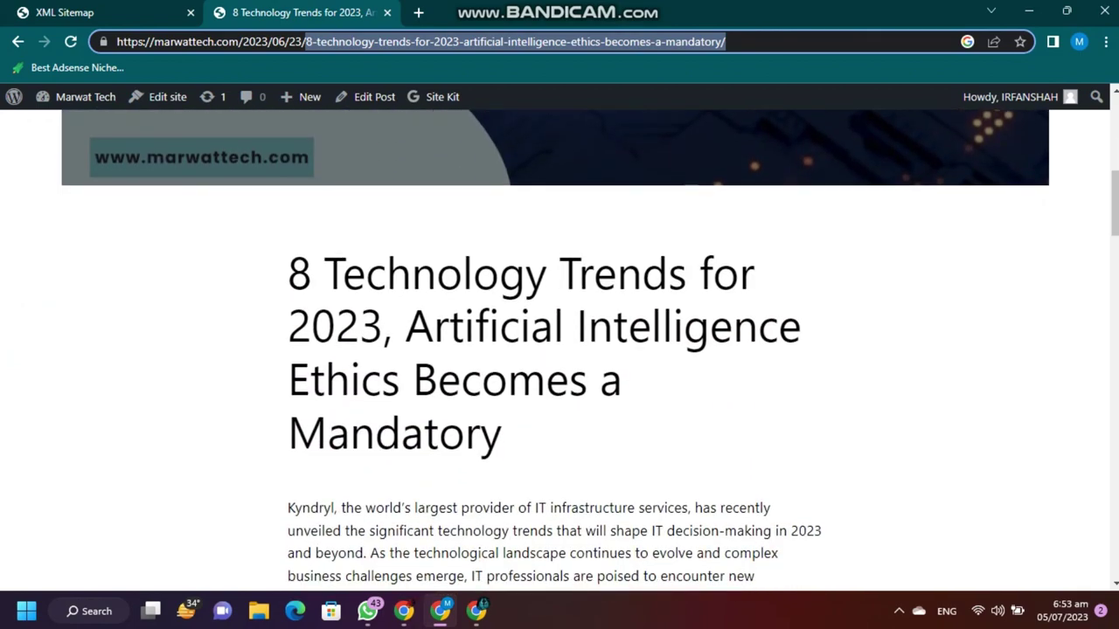
{"action": "scroll", "coordinate": [559, 350], "scroll_direction": "up", "scroll_amount": 3}
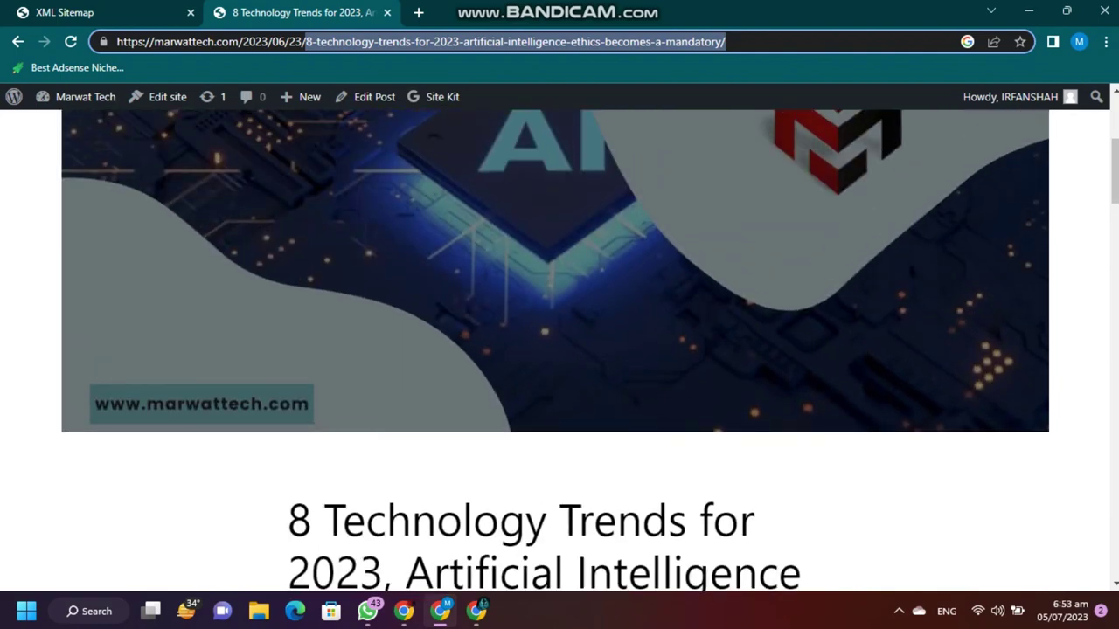
{"action": "scroll", "coordinate": [559, 349], "scroll_direction": "up", "scroll_amount": 4}
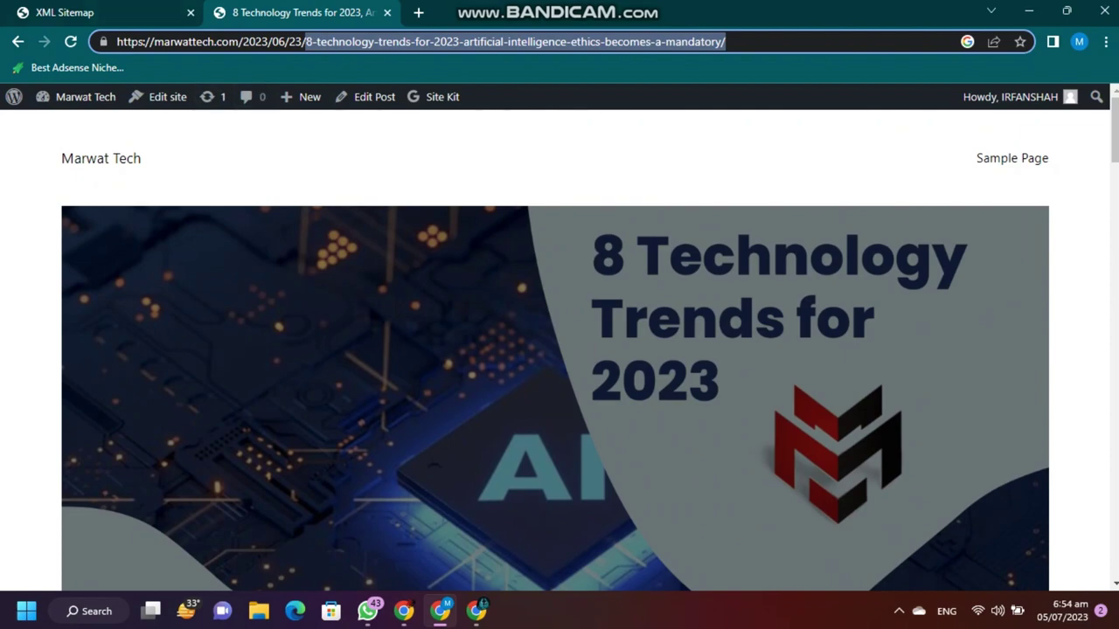
{"action": "scroll", "coordinate": [560, 350], "scroll_direction": "down", "scroll_amount": 5}
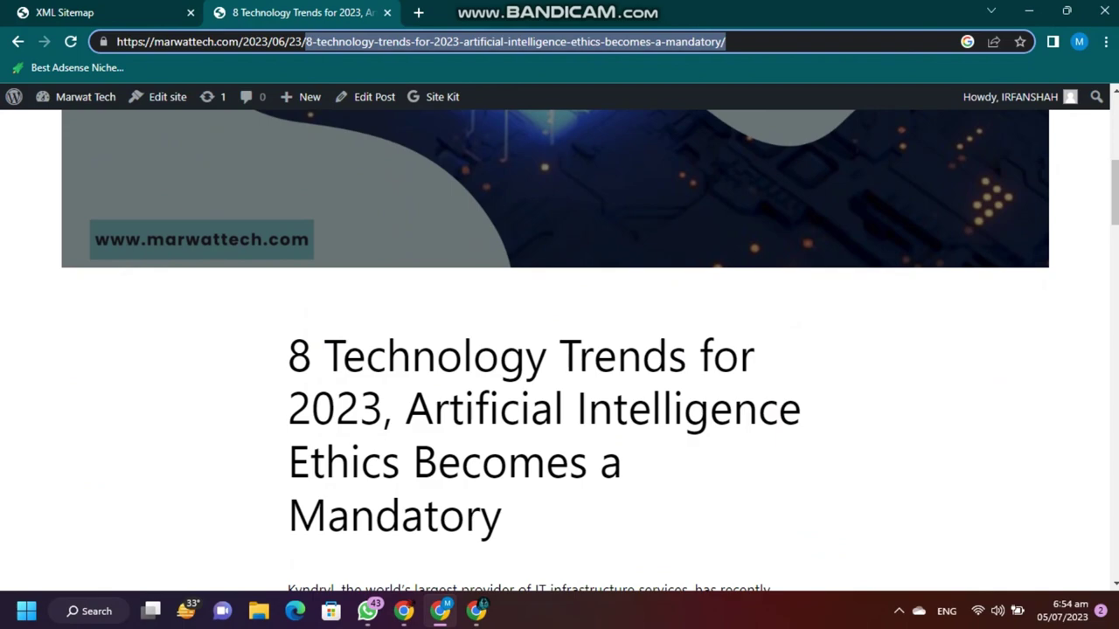